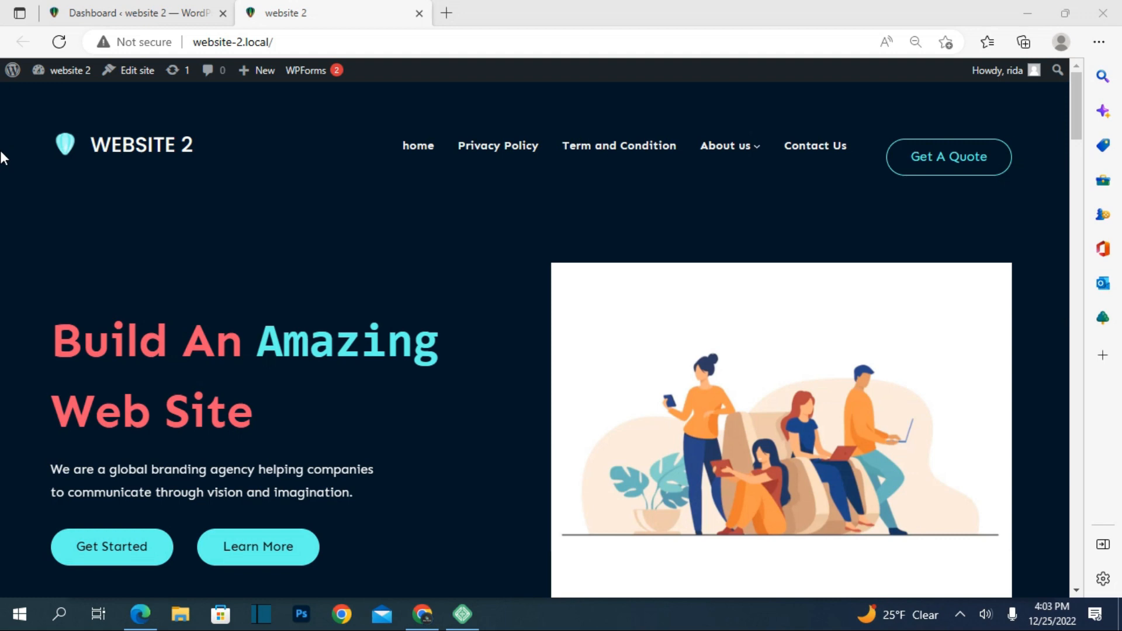
- Switch to Chrome and search Google for "free logo design online"
{"action": "left_click", "coordinate": [422, 614]}
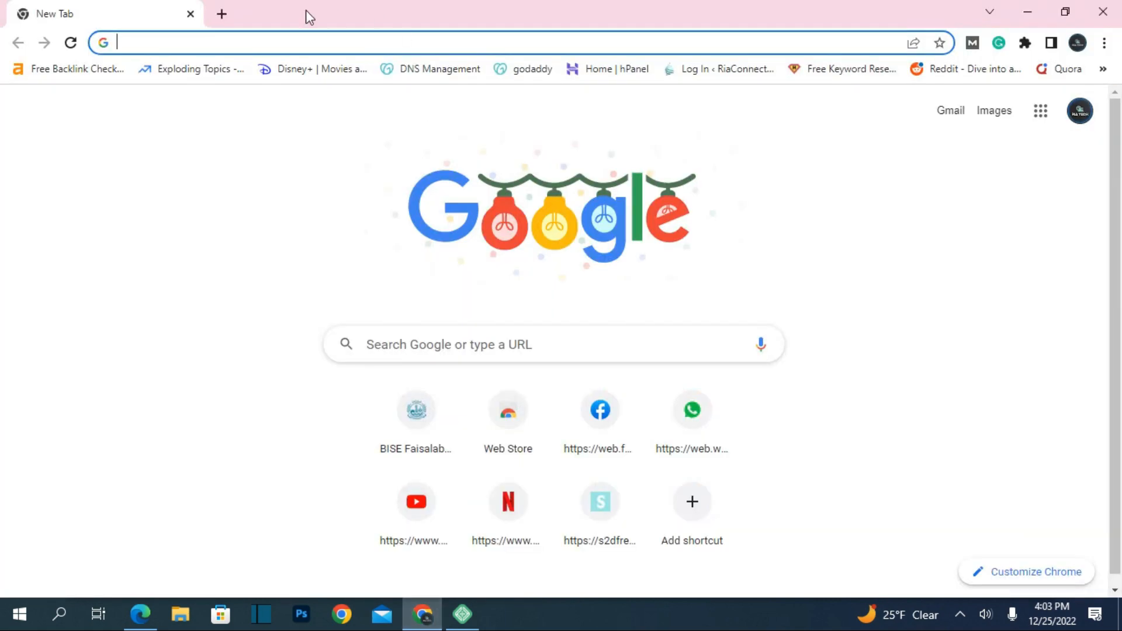
{"action": "left_click", "coordinate": [418, 346]}
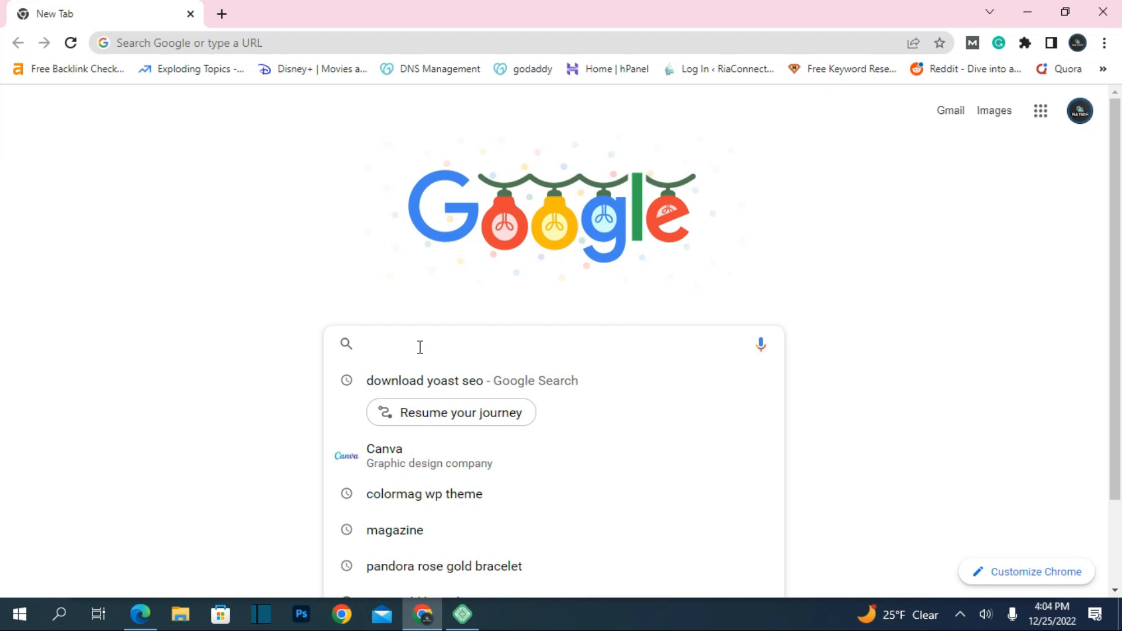
{"action": "type", "text": "fr"}
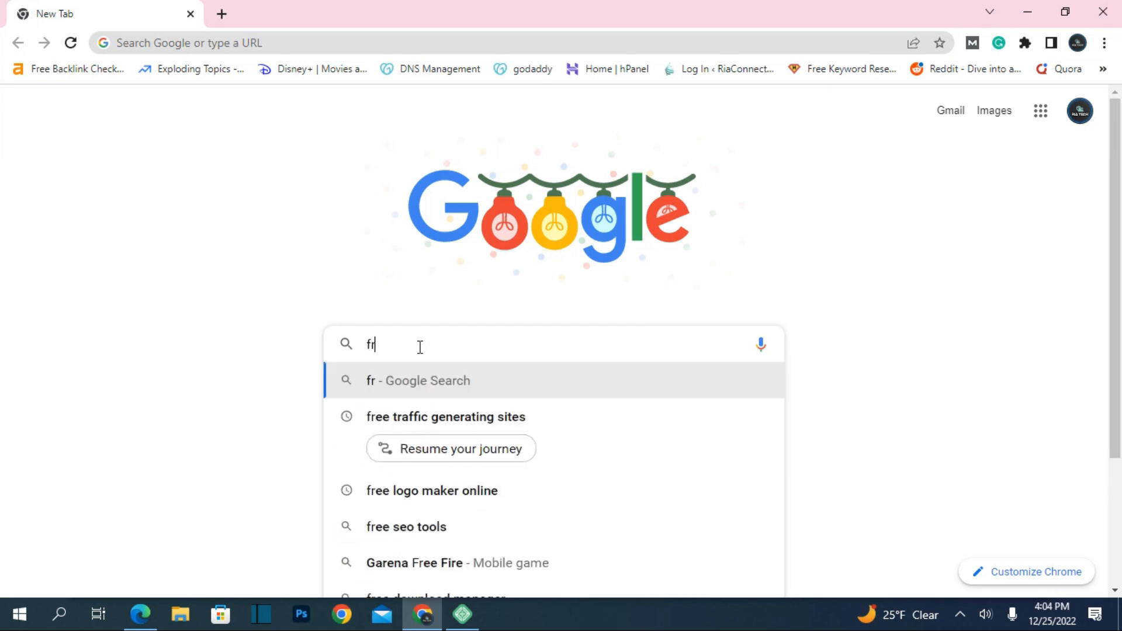
{"action": "type", "text": "ee logo"}
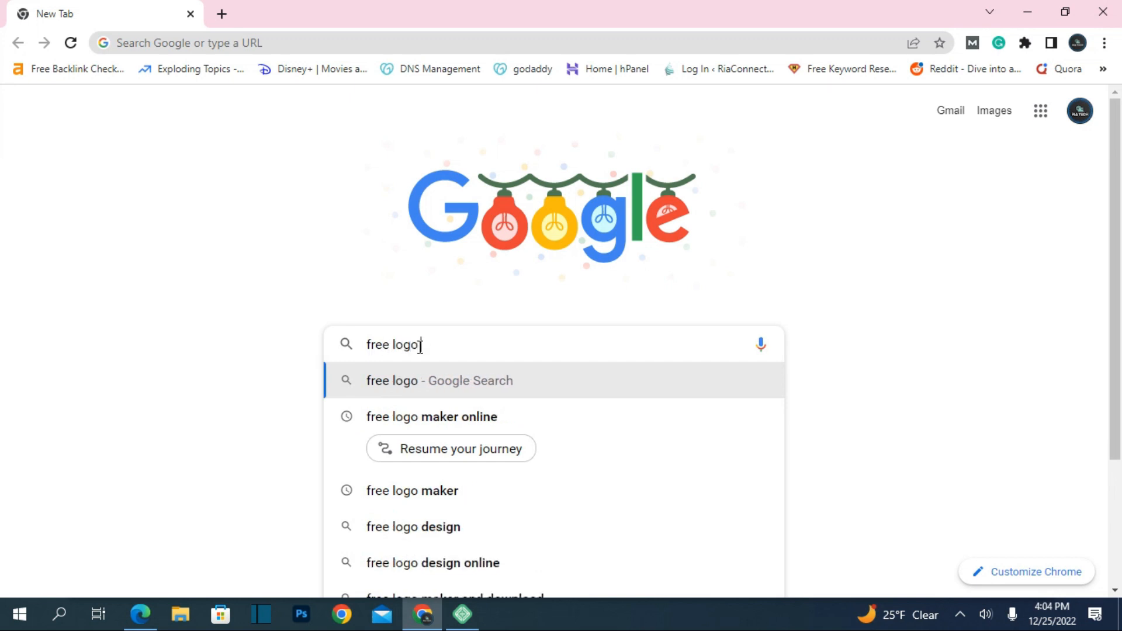
{"action": "left_click", "coordinate": [498, 560]}
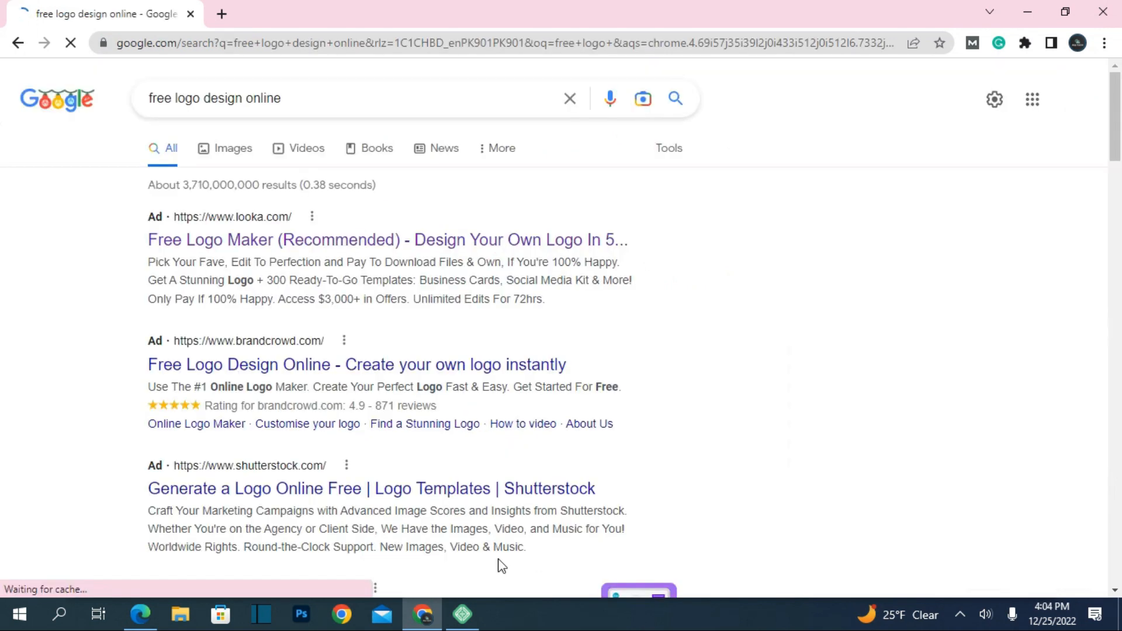
- Refine the search to "free logo maker online for website" and open the BrandCrowd result
{"action": "left_click", "coordinate": [307, 91]}
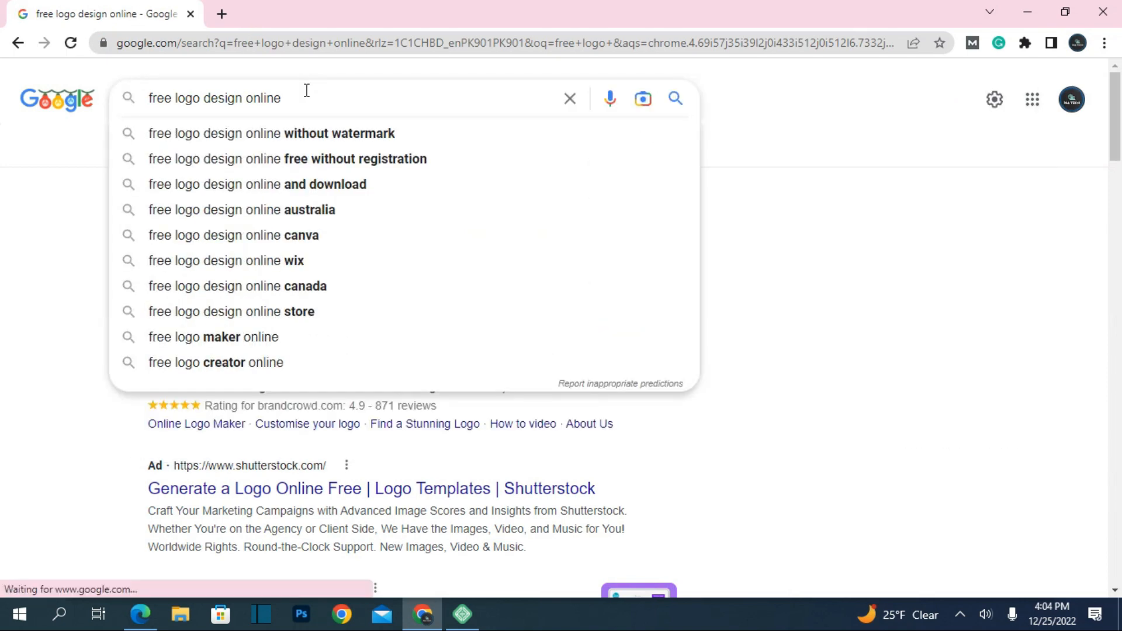
{"action": "type", "text": "for we"}
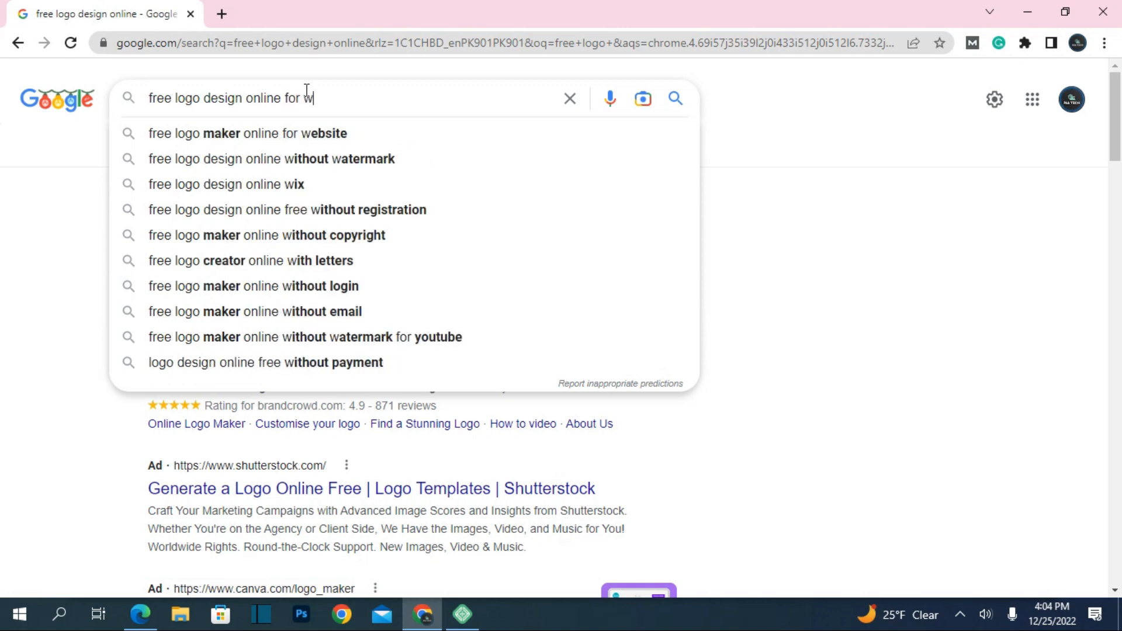
{"action": "left_click", "coordinate": [310, 134]}
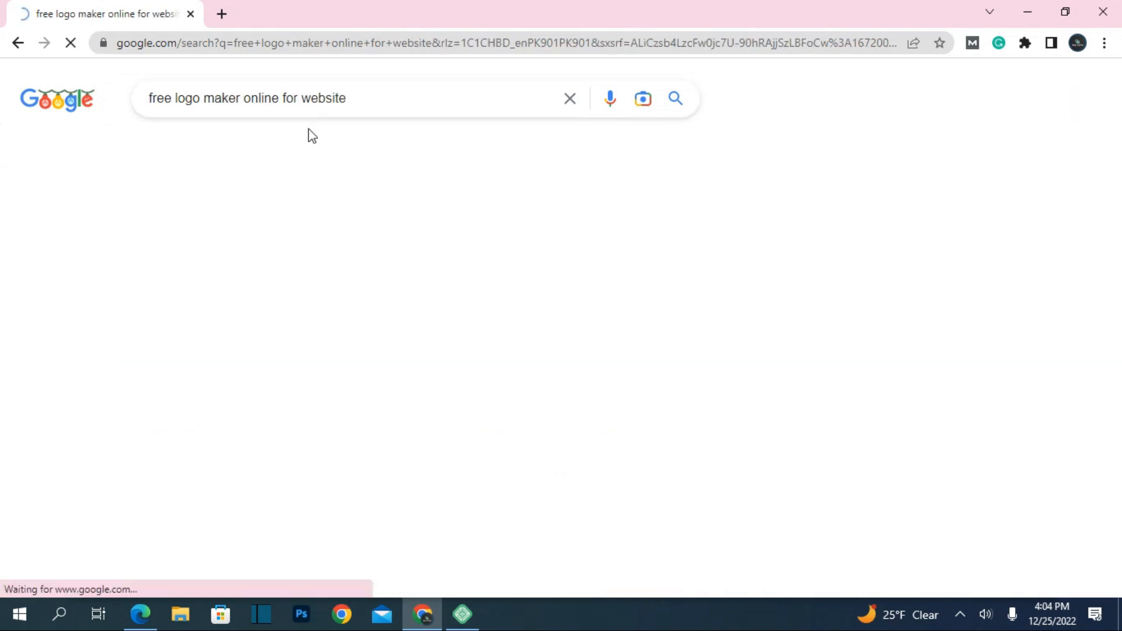
{"action": "scroll", "coordinate": [82, 316], "scroll_direction": "down", "scroll_amount": 3}
{"action": "scroll", "coordinate": [82, 316], "scroll_direction": "down", "scroll_amount": 4}
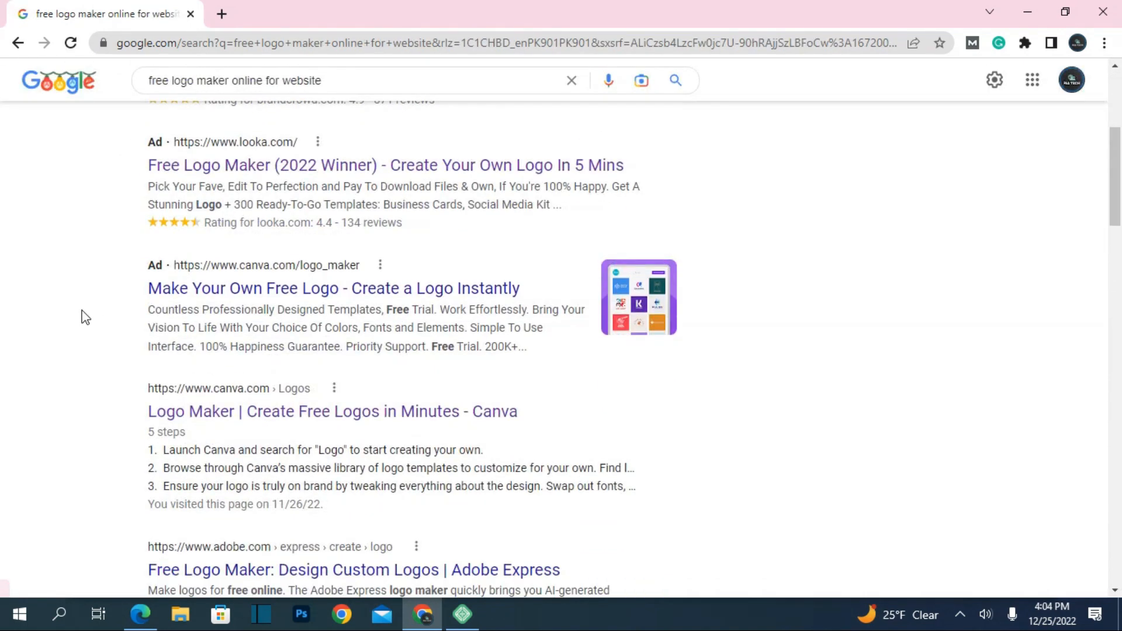
{"action": "scroll", "coordinate": [81, 316], "scroll_direction": "up", "scroll_amount": 6}
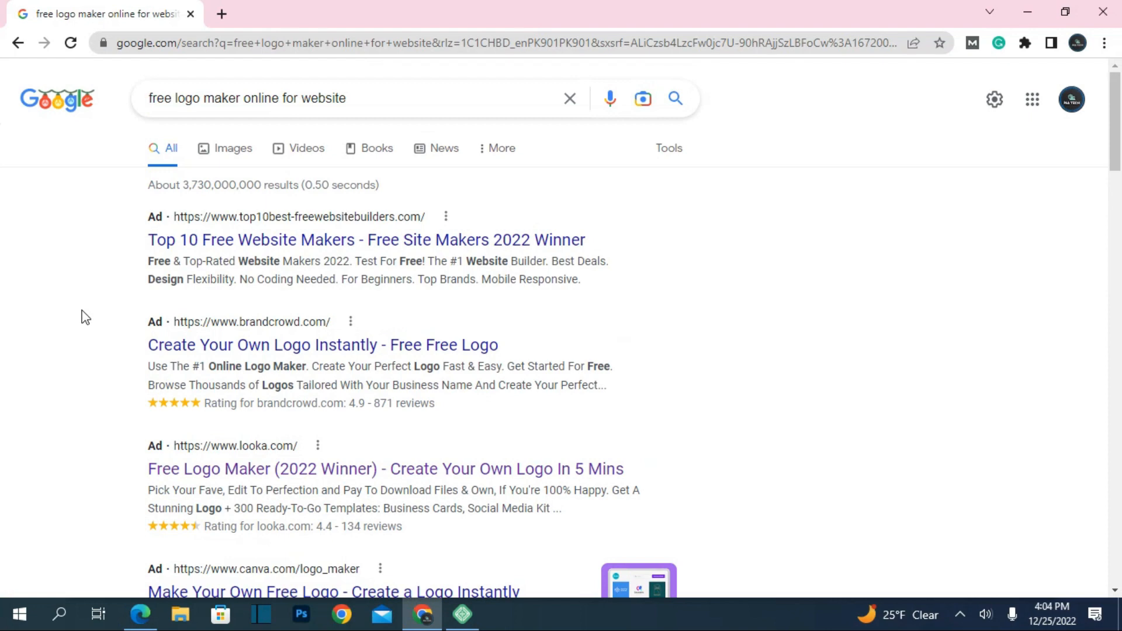
{"action": "left_click", "coordinate": [199, 346]}
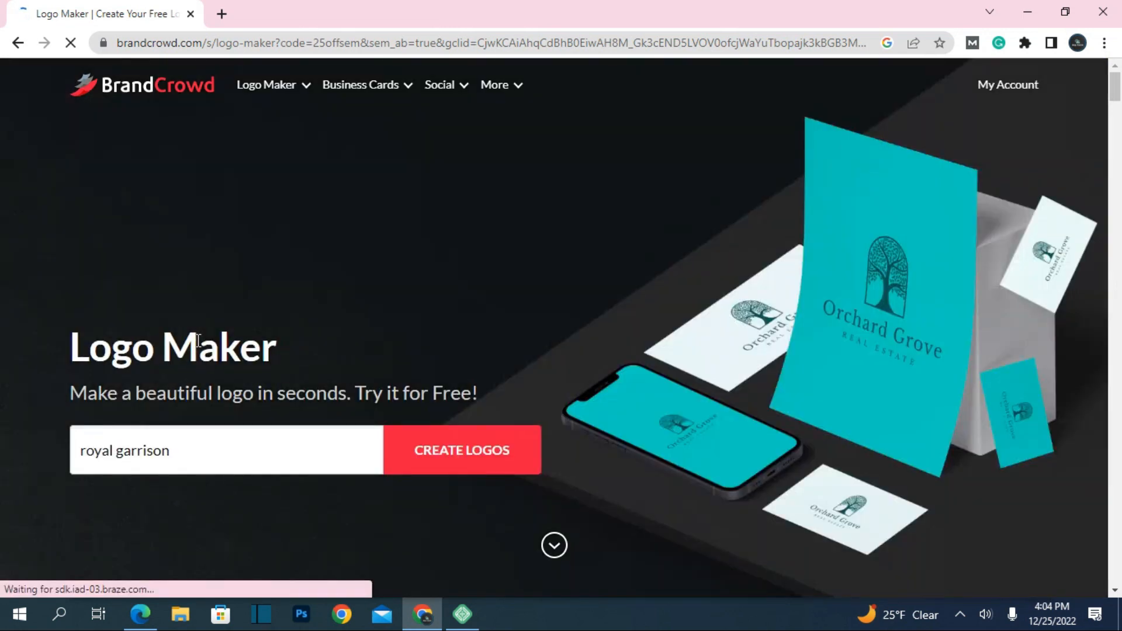
- Clear the prefilled business name "royal garrison" from the BrandCrowd logo maker
{"action": "scroll", "coordinate": [199, 341], "scroll_direction": "down", "scroll_amount": 3}
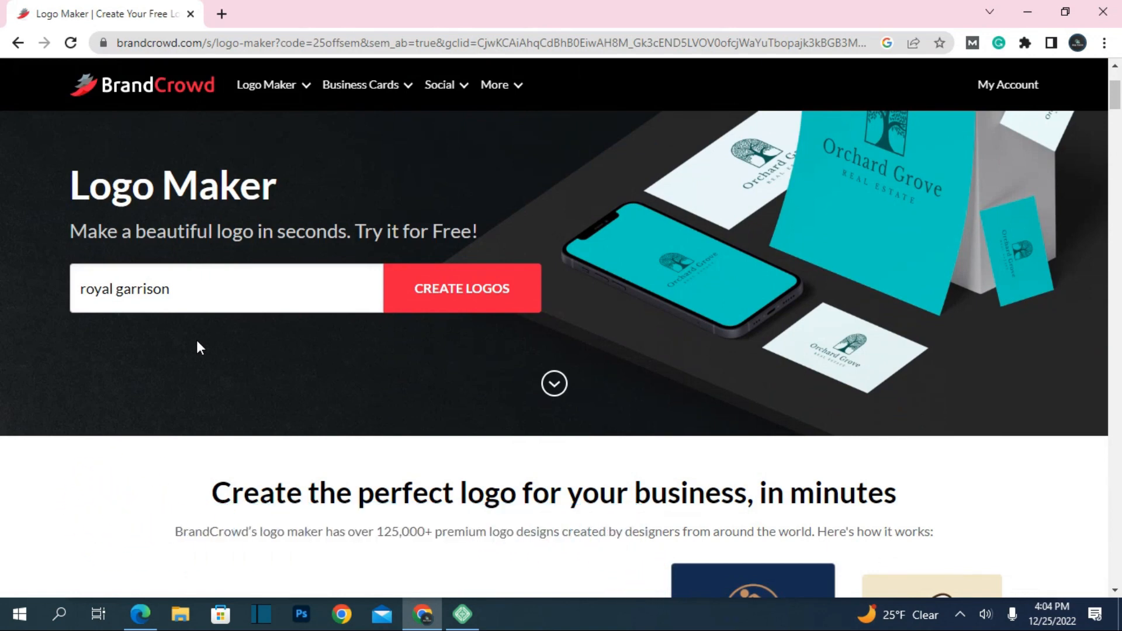
{"action": "left_click", "coordinate": [198, 301]}
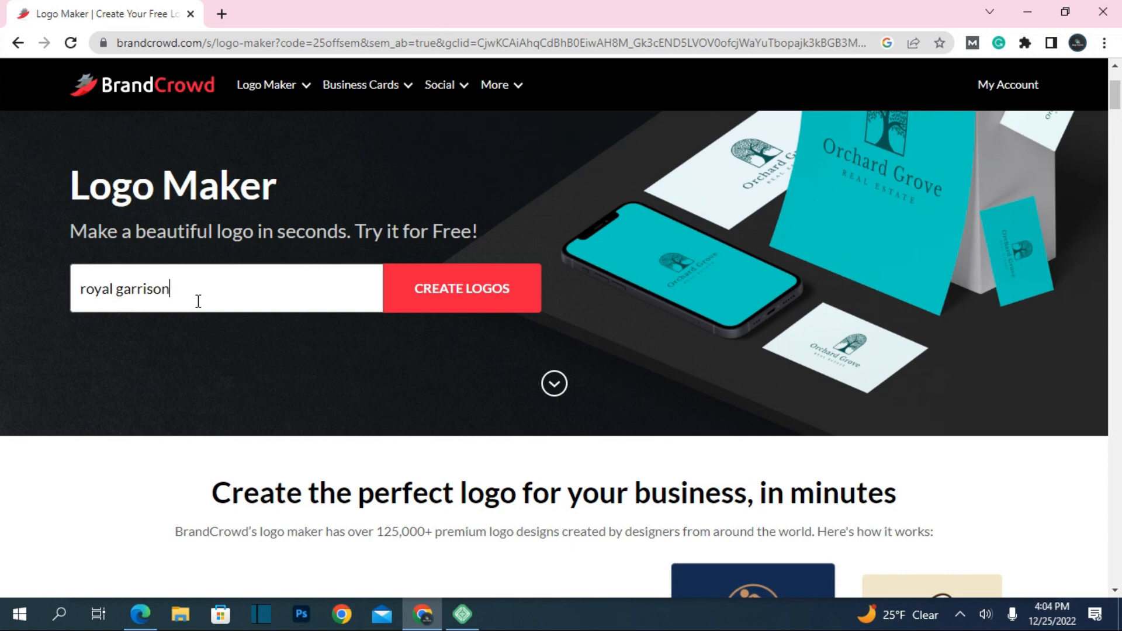
{"action": "key", "text": "BackSpace"}
{"action": "key", "text": "BackSpace"}
{"action": "key", "text": "BackSpace"}
{"action": "key", "text": "BackSpace"}
{"action": "key", "text": "BackSpace"}
{"action": "key", "text": "BackSpace"}
{"action": "key", "text": "BackSpace"}
{"action": "key", "text": "BackSpace"}
{"action": "key", "text": "BackSpace"}
{"action": "key", "text": "BackSpace"}
{"action": "key", "text": "BackSpace"}
{"action": "key", "text": "BackSpace"}
{"action": "key", "text": "BackSpace"}
{"action": "key", "text": "BackSpace"}
{"action": "type", "text": "we"}
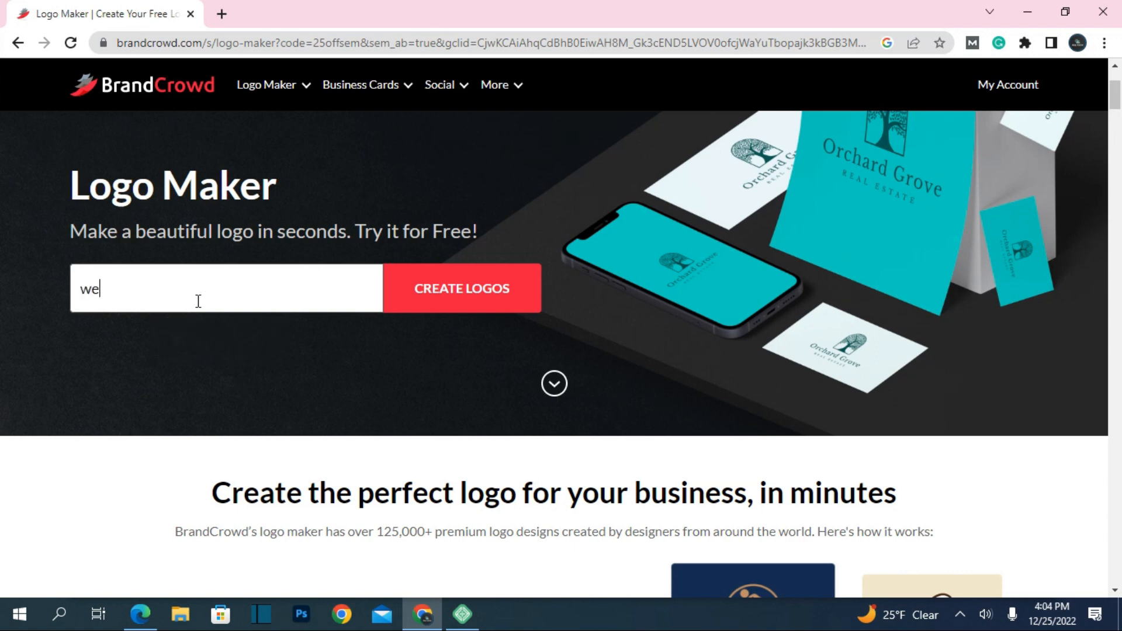
{"action": "type", "text": "bsite"}
{"action": "key", "text": "BackSpace"}
{"action": "key", "text": "BackSpace"}
{"action": "key", "text": "BackSpace"}
{"action": "key", "text": "BackSpace"}
{"action": "key", "text": "BackSpace"}
{"action": "key", "text": "BackSpace"}
{"action": "key", "text": "BackSpace"}
- Create logos for the business name "RiaTech" and dismiss the business keywords dialog
{"action": "type", "text": "R"}
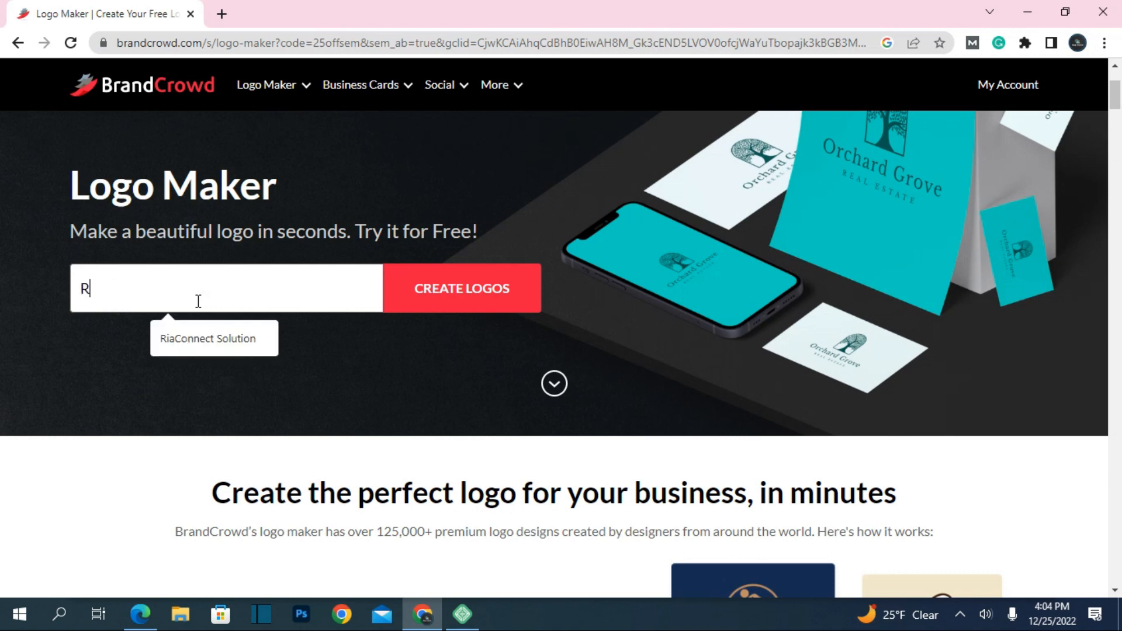
{"action": "type", "text": "iaTe"}
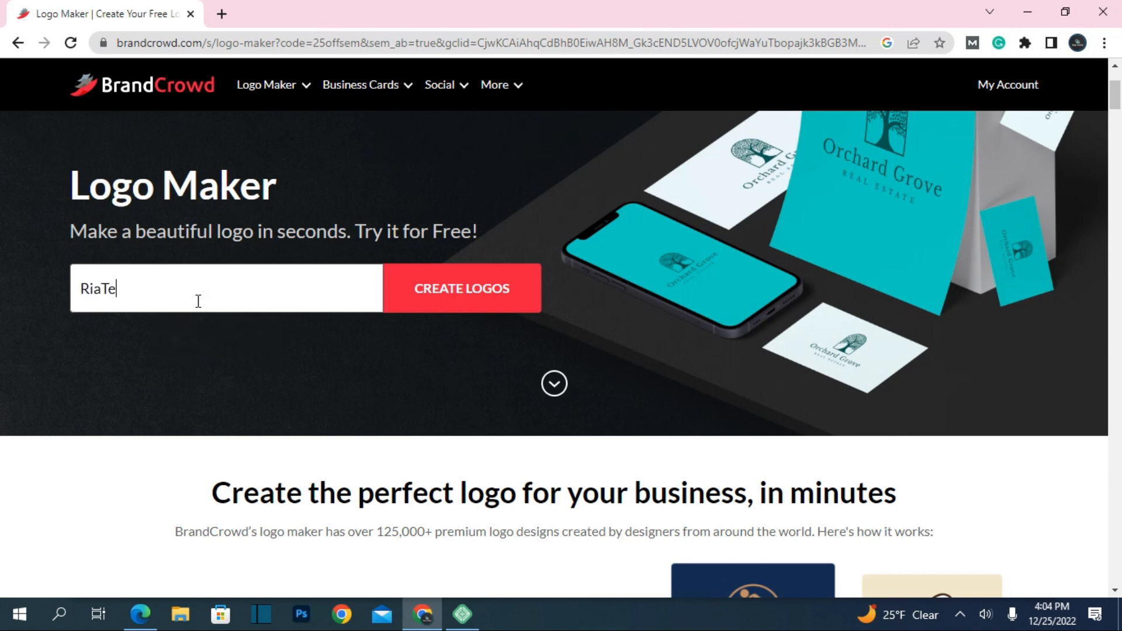
{"action": "type", "text": "ch"}
{"action": "left_click", "coordinate": [499, 293]}
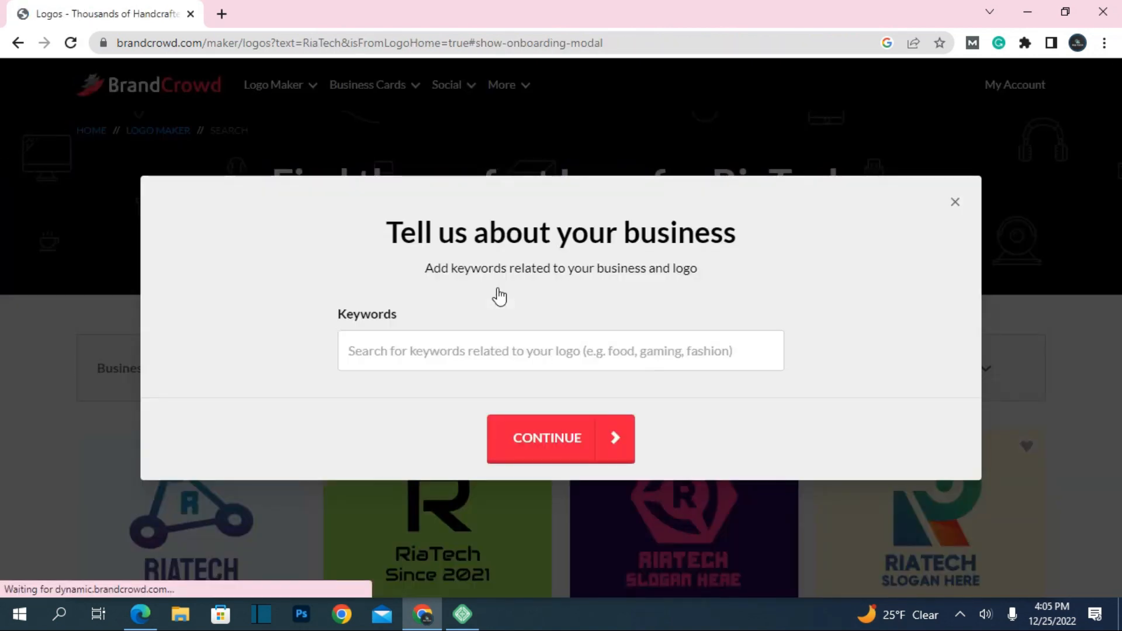
{"action": "left_click", "coordinate": [955, 203]}
- Search the RiaTech logo designs with the keyword "technology"
{"action": "scroll", "coordinate": [451, 413], "scroll_direction": "down", "scroll_amount": 5}
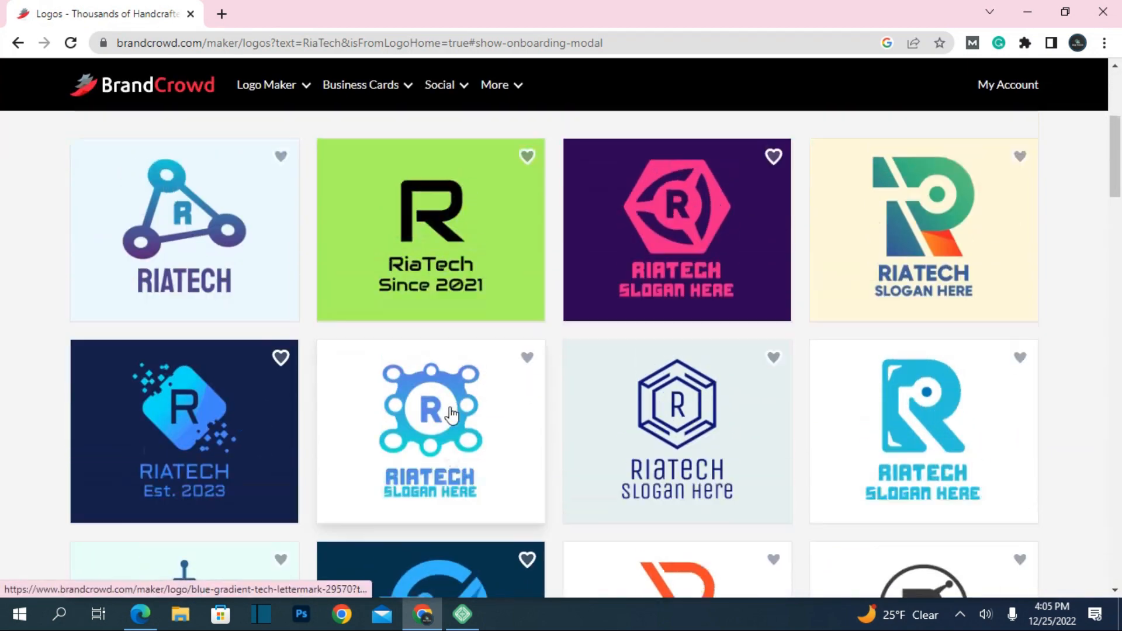
{"action": "scroll", "coordinate": [451, 413], "scroll_direction": "up", "scroll_amount": 4}
{"action": "left_click", "coordinate": [709, 278]}
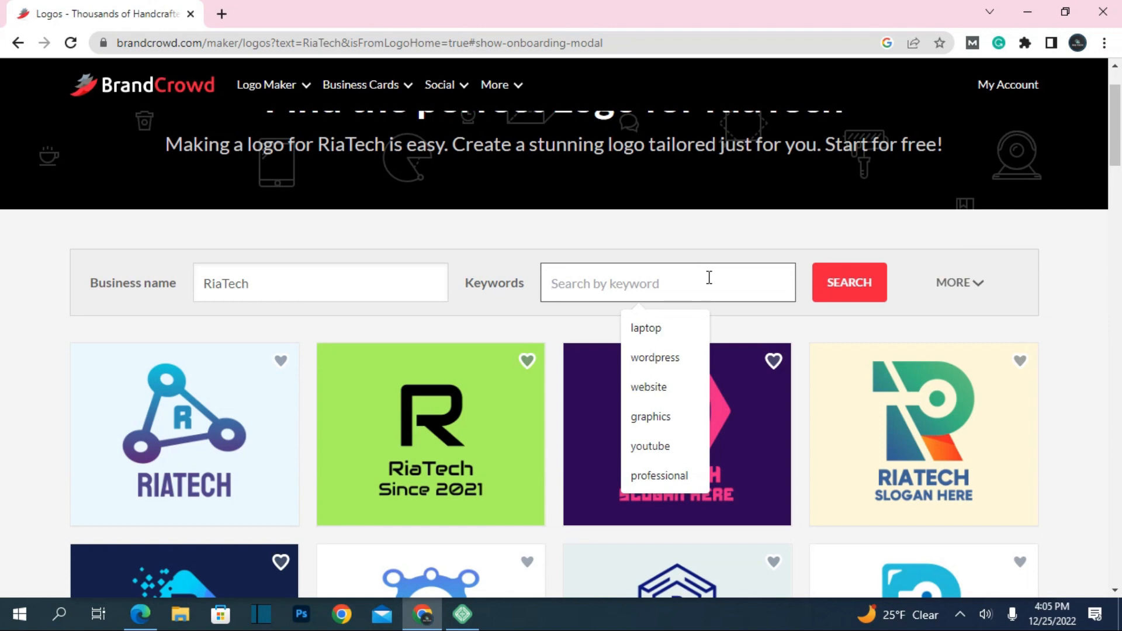
{"action": "type", "text": "techno"}
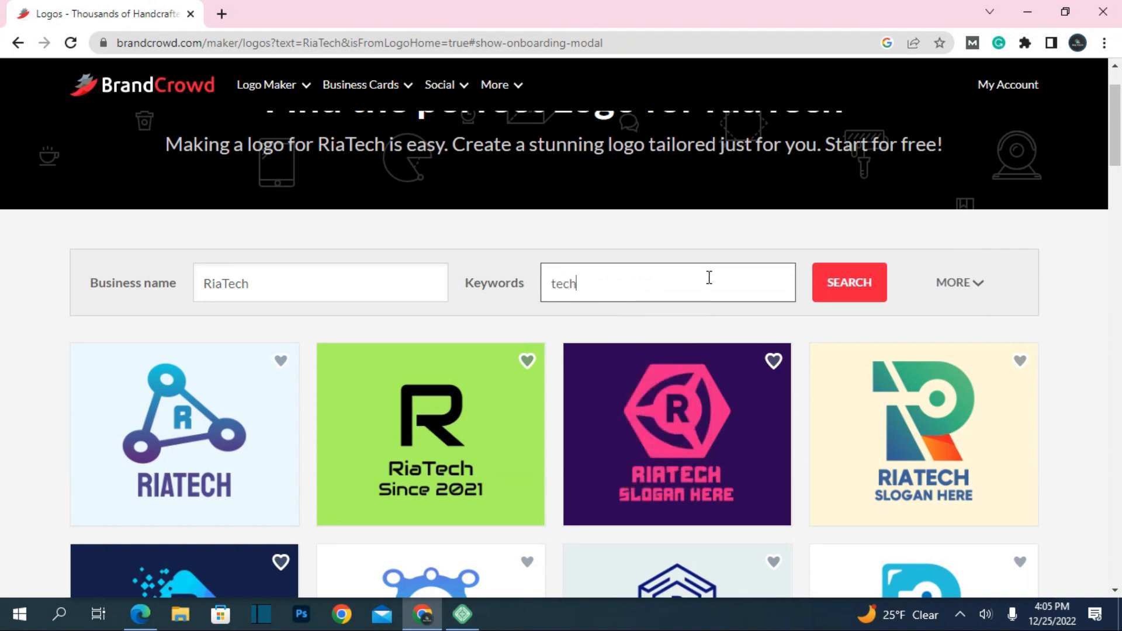
{"action": "type", "text": "logy"}
{"action": "left_click", "coordinate": [867, 289]}
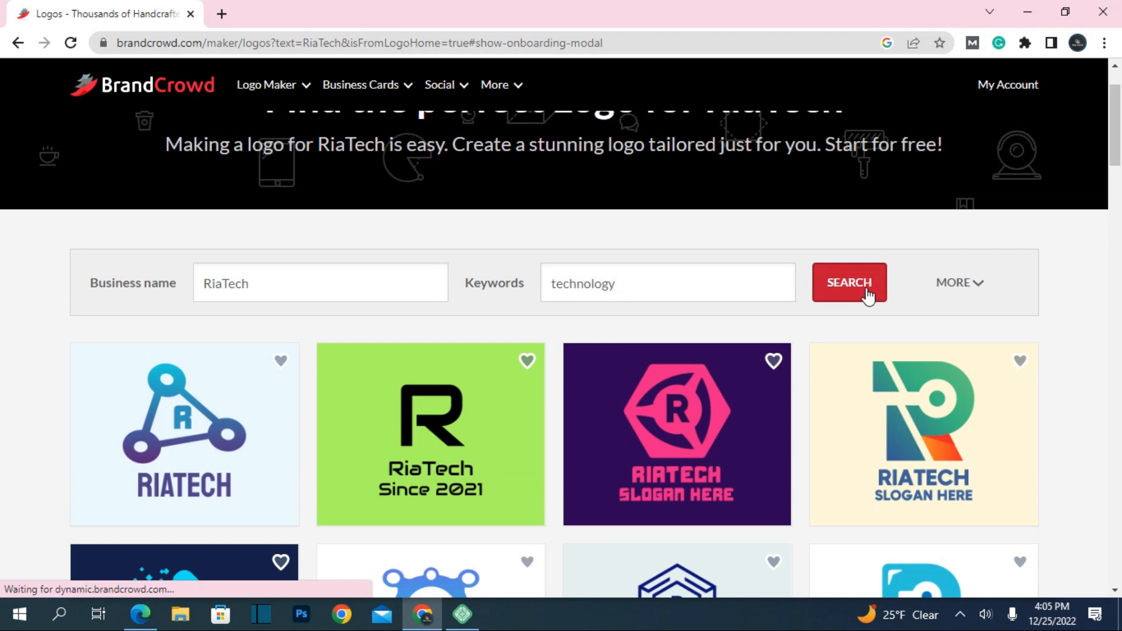
- Open the blue hexagonal RiaTech logo with "Since 2023", dismiss the email dialog and select the light-blue background variation
{"action": "scroll", "coordinate": [378, 436], "scroll_direction": "down", "scroll_amount": 5}
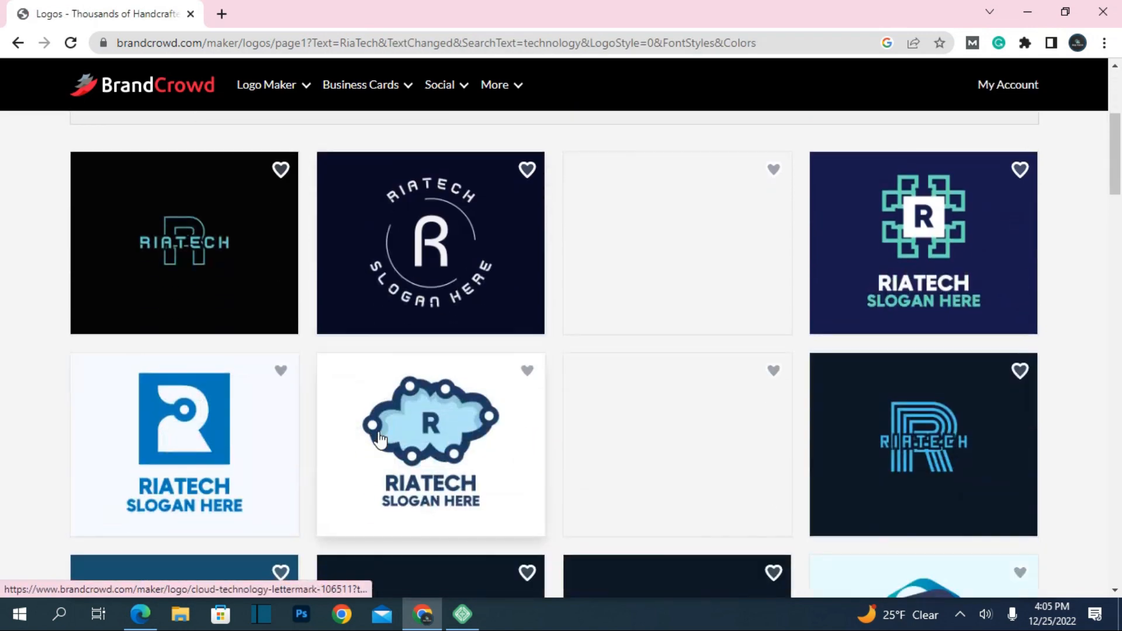
{"action": "scroll", "coordinate": [150, 419], "scroll_direction": "down", "scroll_amount": 4}
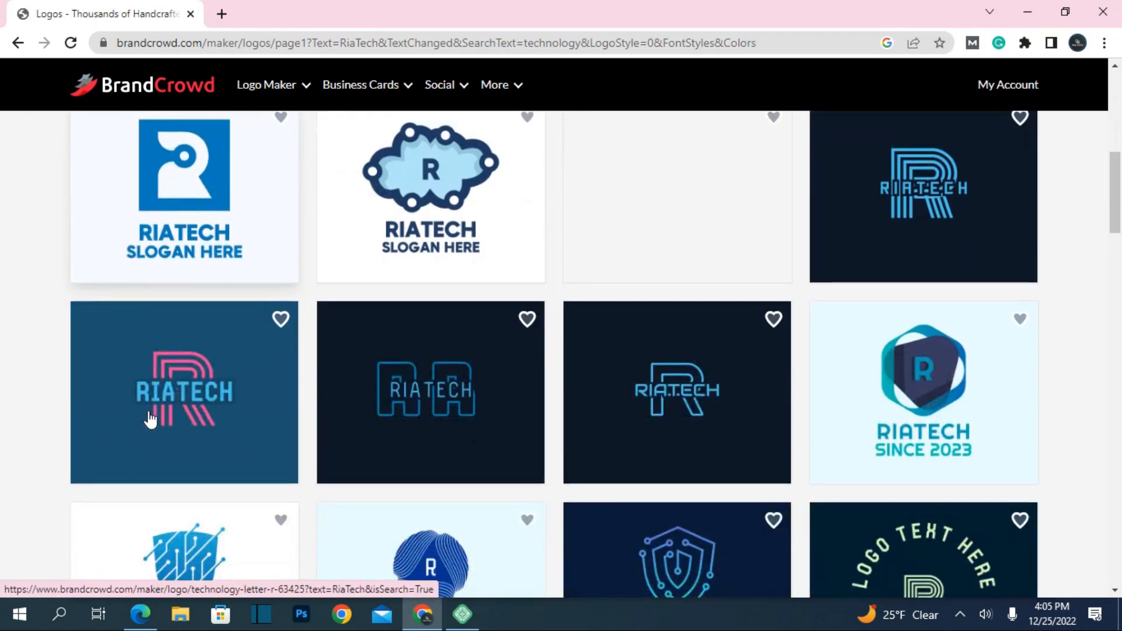
{"action": "scroll", "coordinate": [150, 419], "scroll_direction": "down", "scroll_amount": 4}
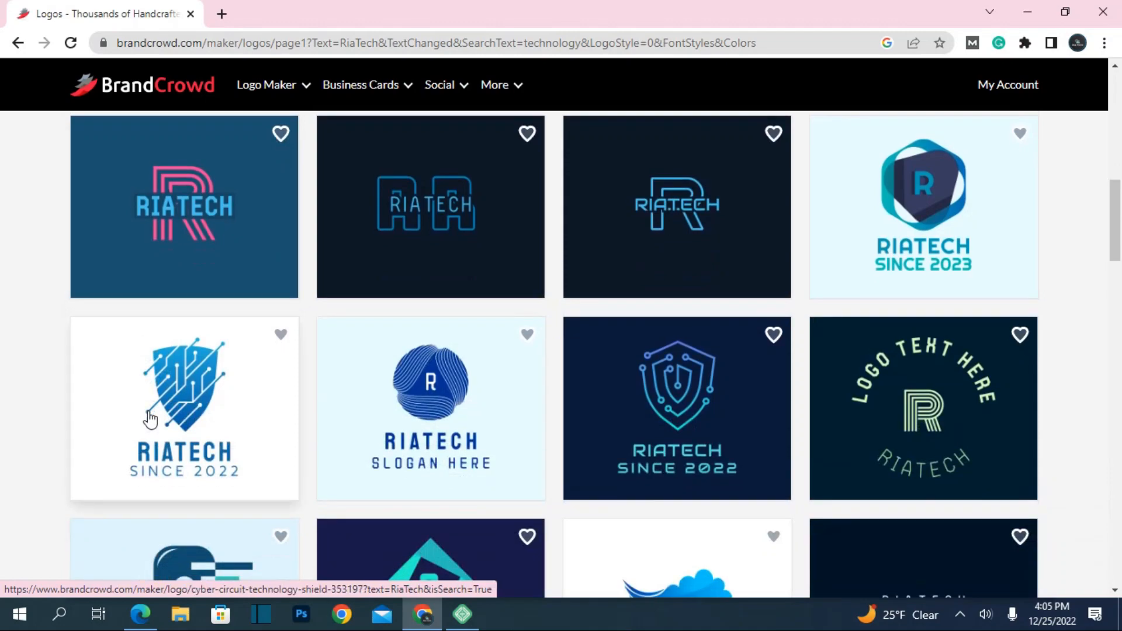
{"action": "scroll", "coordinate": [150, 419], "scroll_direction": "down", "scroll_amount": 4}
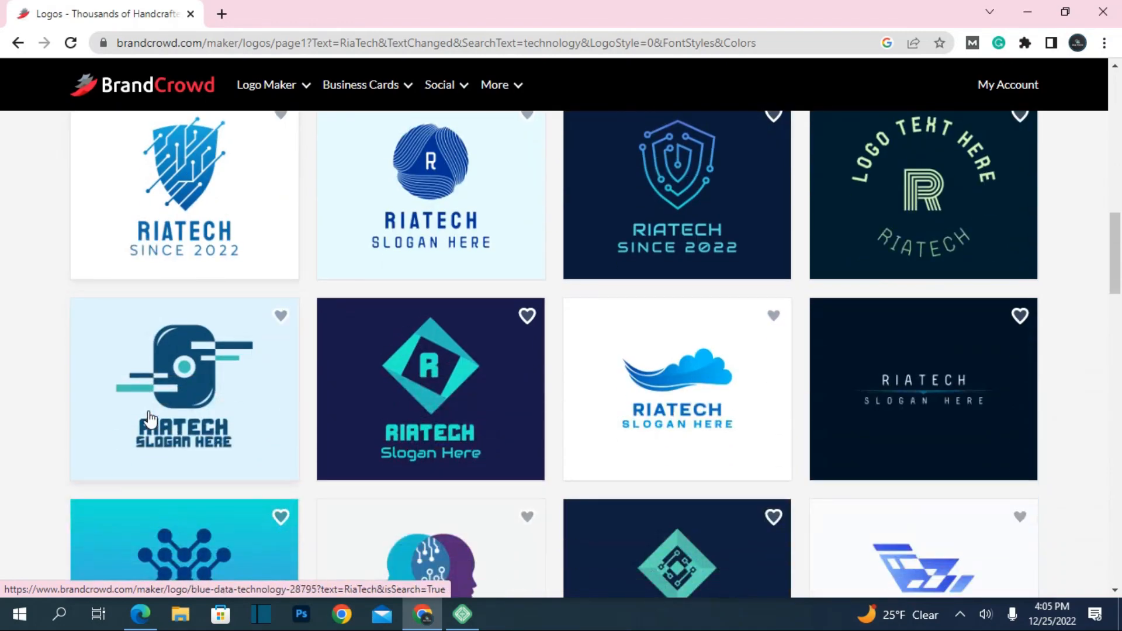
{"action": "scroll", "coordinate": [150, 419], "scroll_direction": "down", "scroll_amount": 2}
{"action": "scroll", "coordinate": [150, 419], "scroll_direction": "up", "scroll_amount": 6}
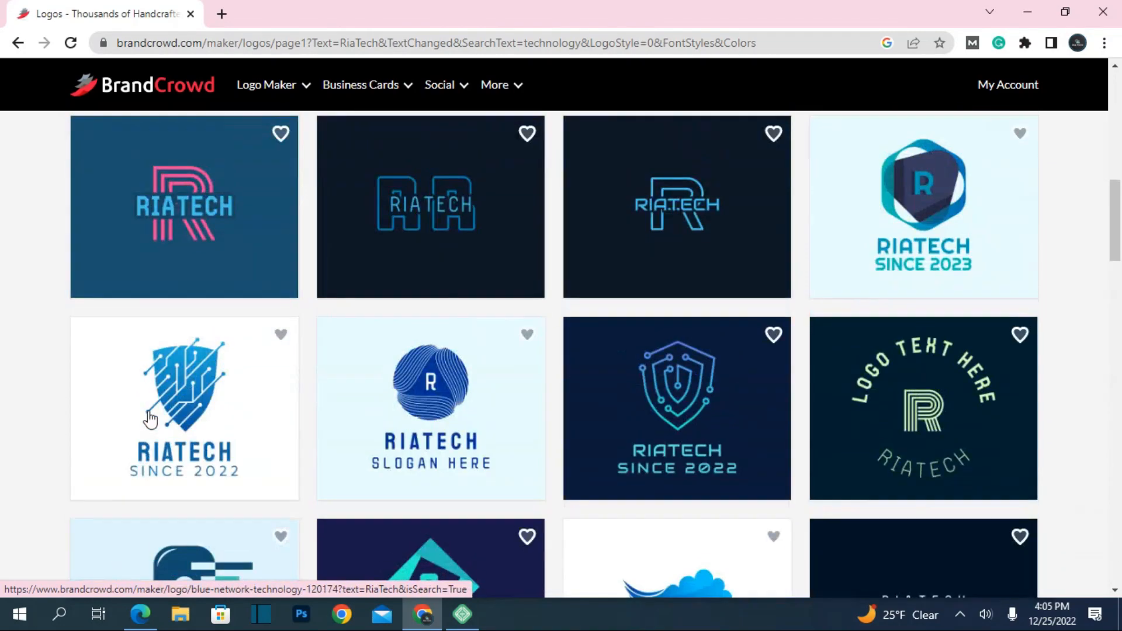
{"action": "left_click", "coordinate": [887, 256]}
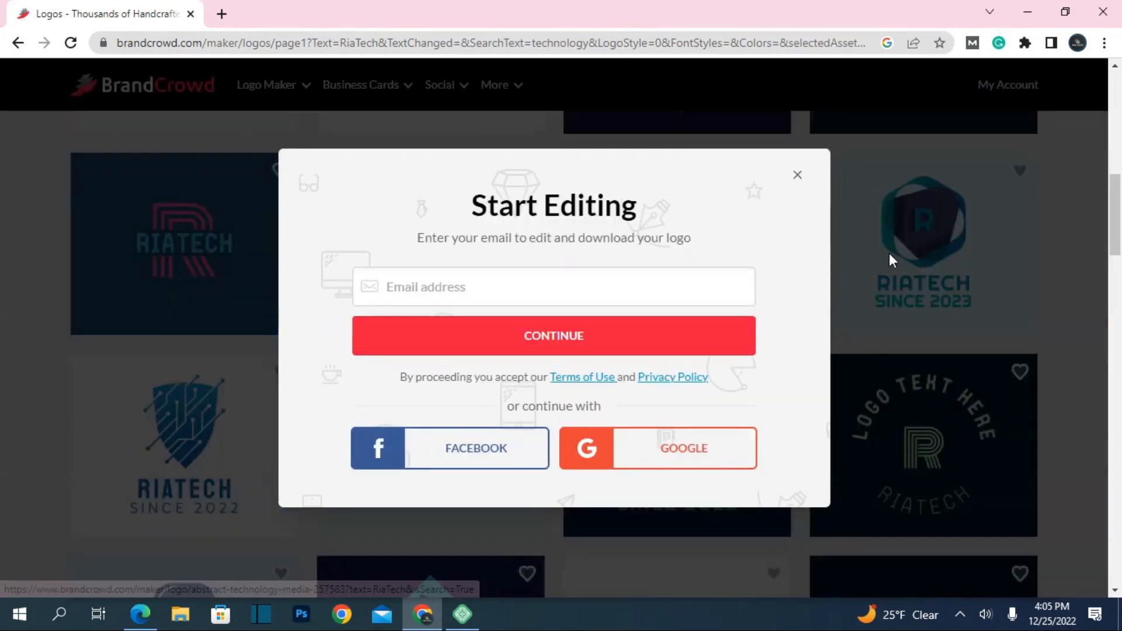
{"action": "left_click", "coordinate": [797, 175]}
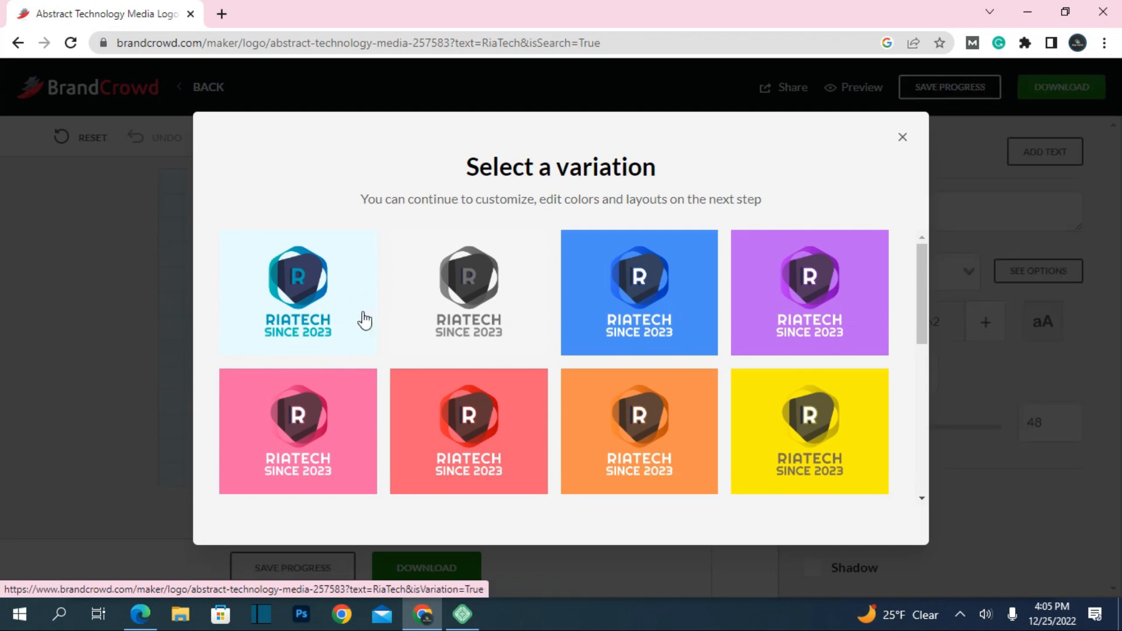
{"action": "left_click", "coordinate": [316, 326]}
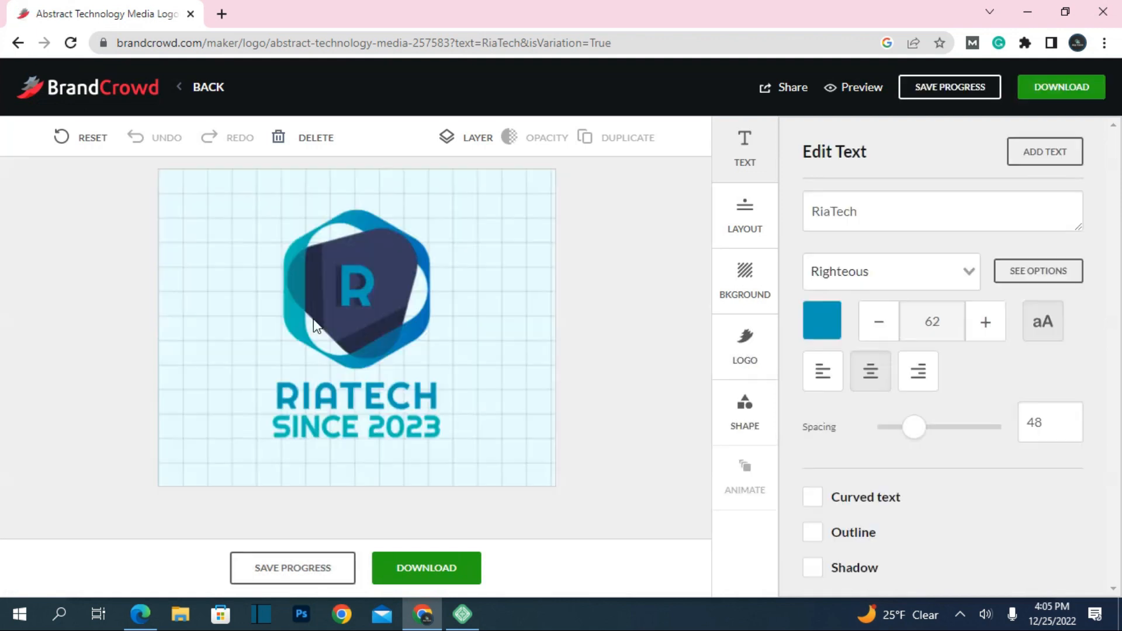
- Delete the "Since 2023" and "RiaTech" text lines below the logo emblem
{"action": "left_click", "coordinate": [336, 414]}
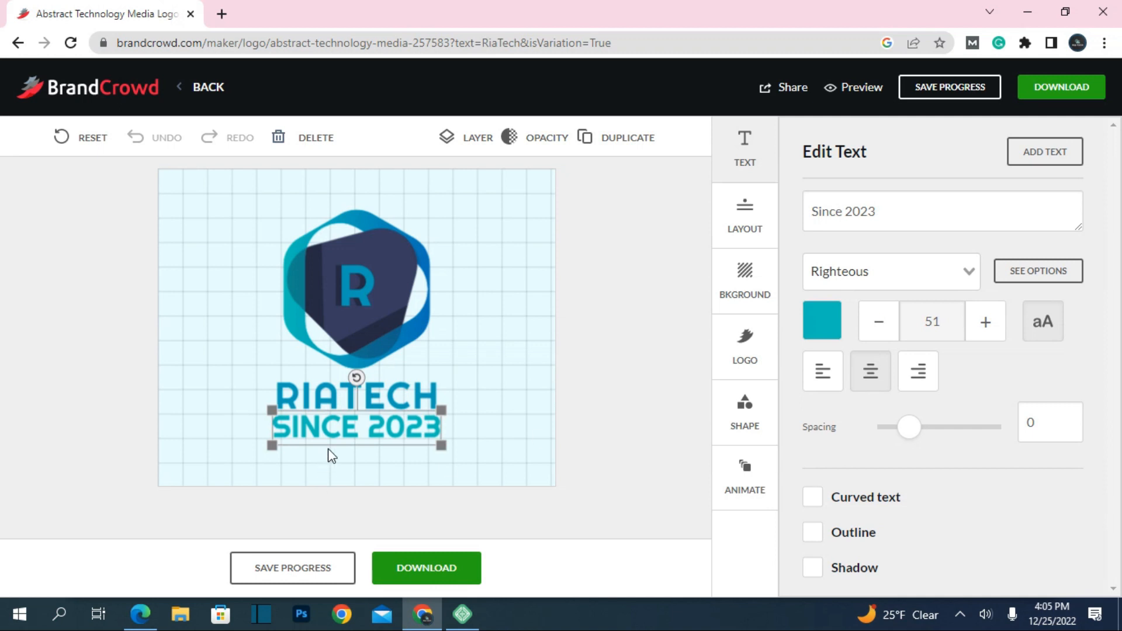
{"action": "left_click", "coordinate": [301, 139]}
{"action": "left_click", "coordinate": [348, 401]}
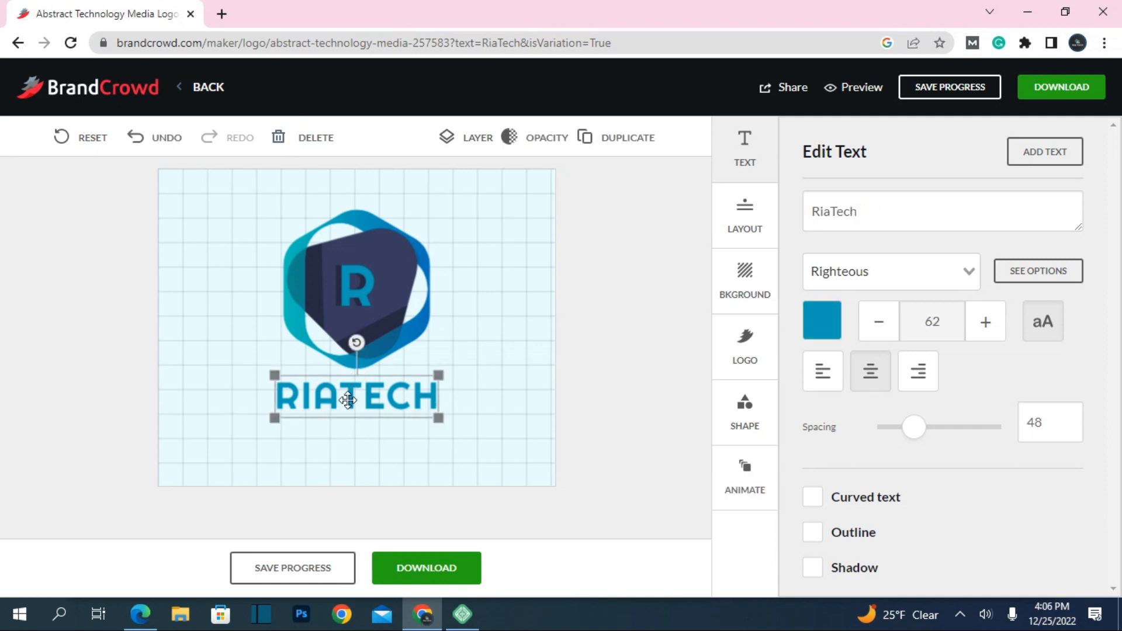
{"action": "left_click", "coordinate": [307, 140]}
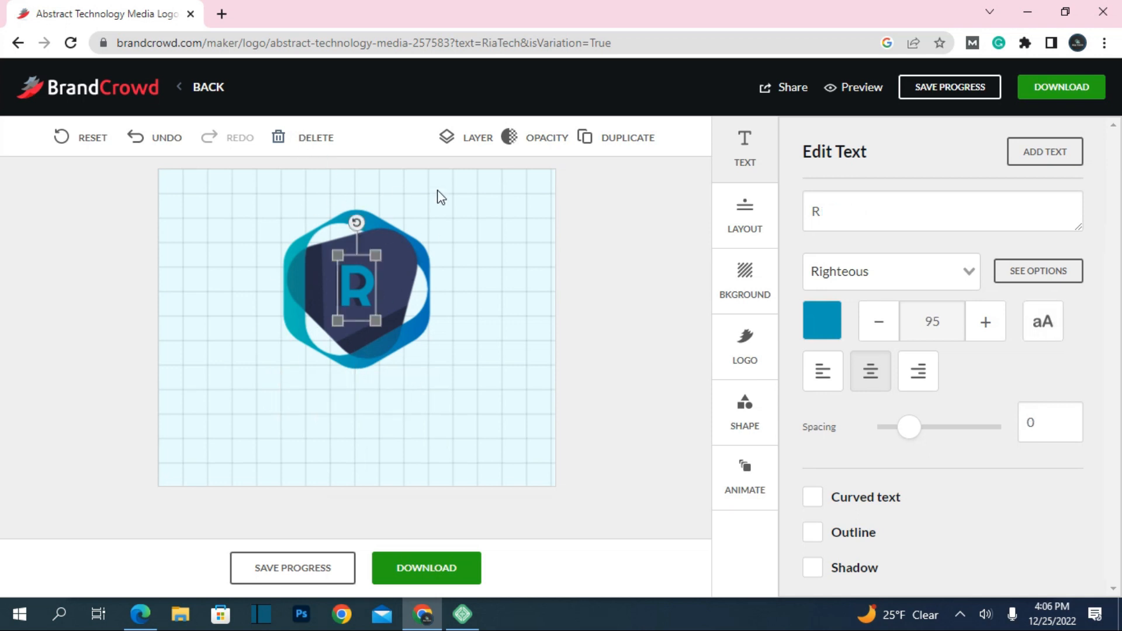
- Try to download the logo, filling in the account e-mail address in the download dialog and continuing to checkout
{"action": "left_click", "coordinate": [1059, 86]}
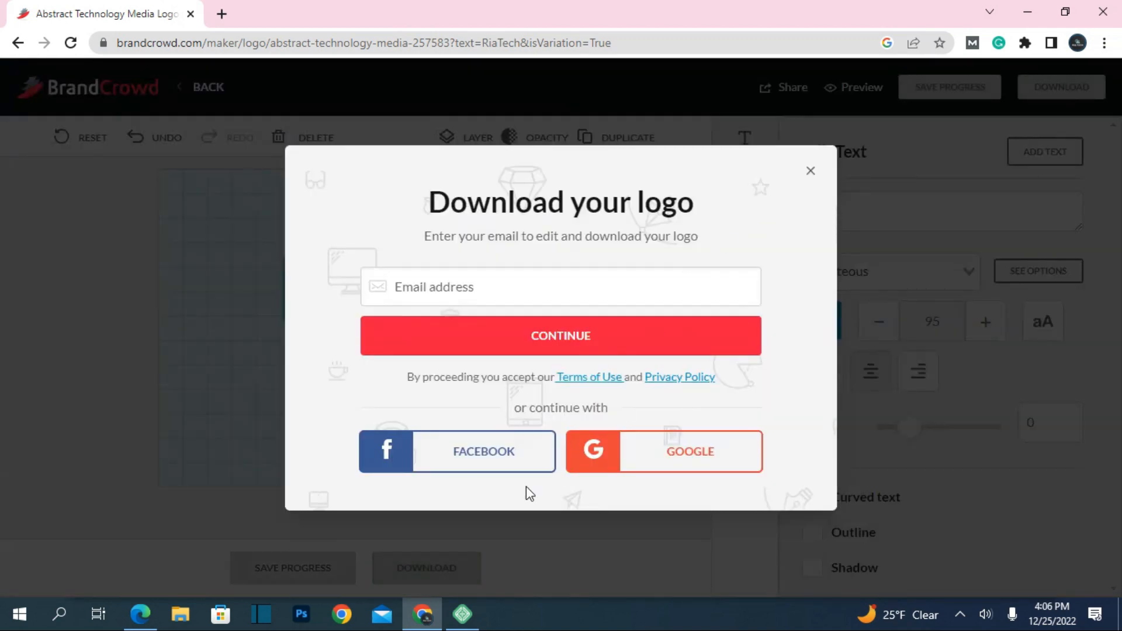
{"action": "left_click", "coordinate": [810, 171]}
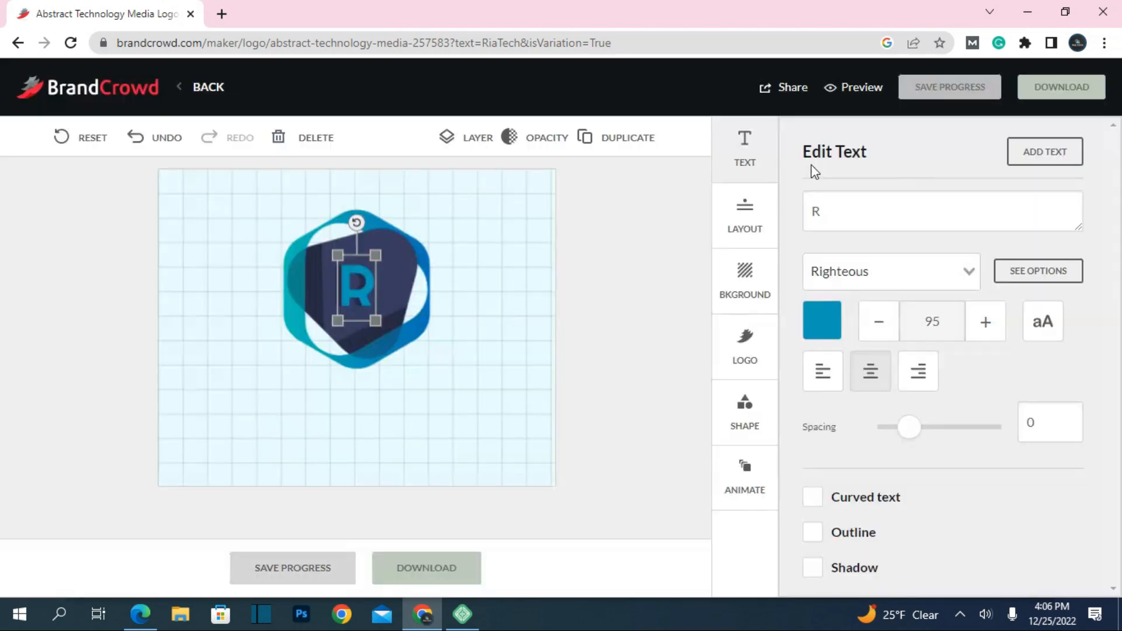
{"action": "left_click", "coordinate": [1062, 85]}
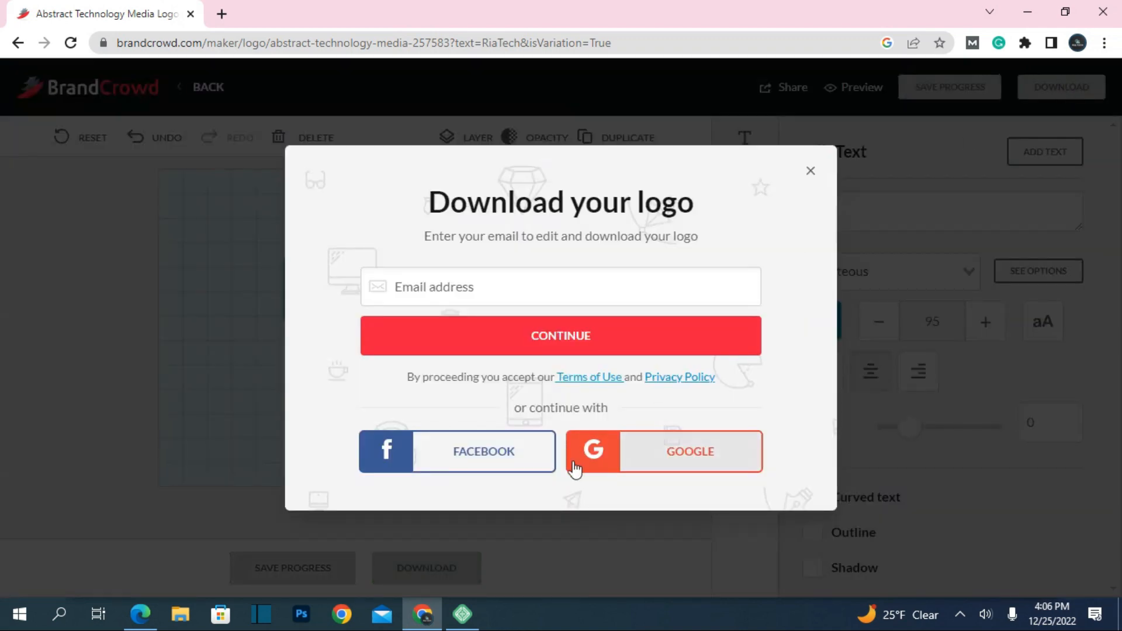
{"action": "left_click", "coordinate": [553, 350]}
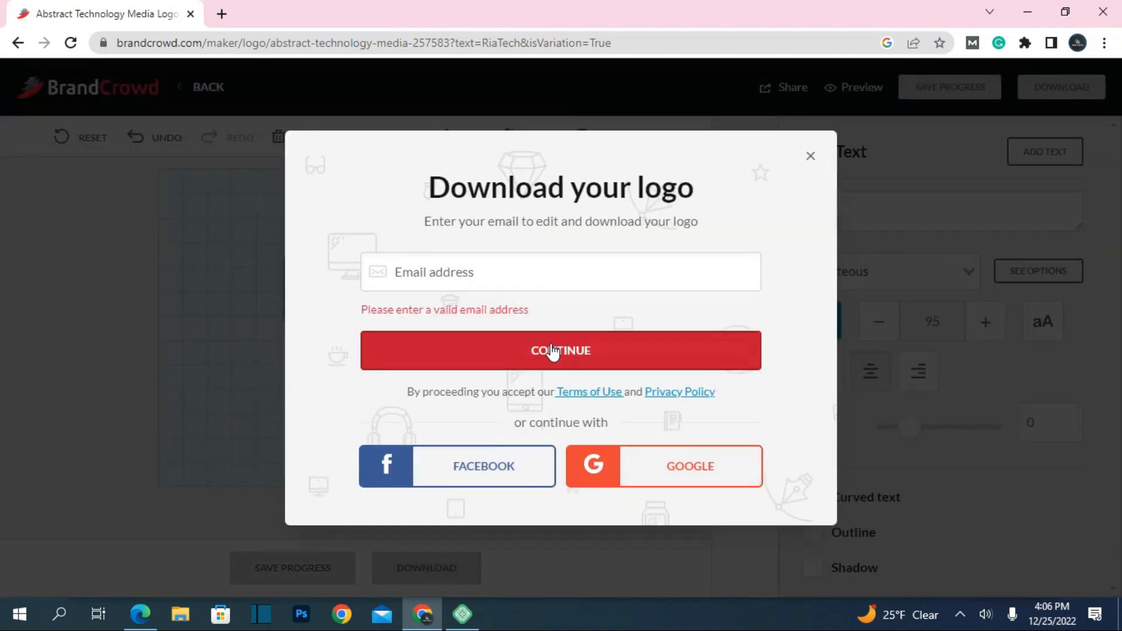
{"action": "left_click", "coordinate": [527, 283]}
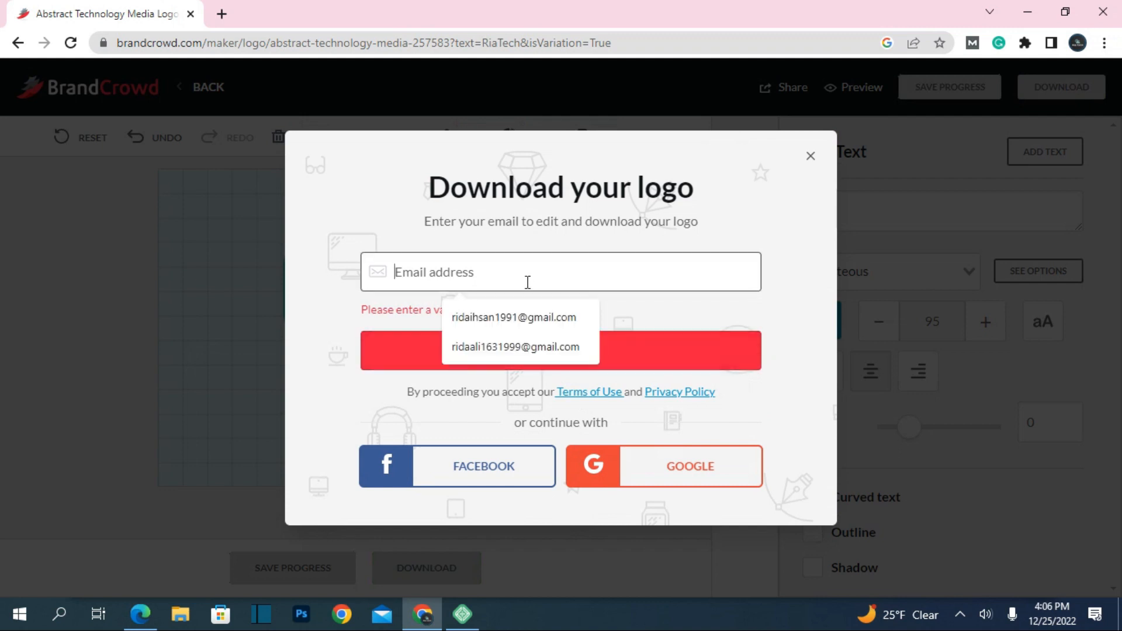
{"action": "left_click", "coordinate": [524, 346]}
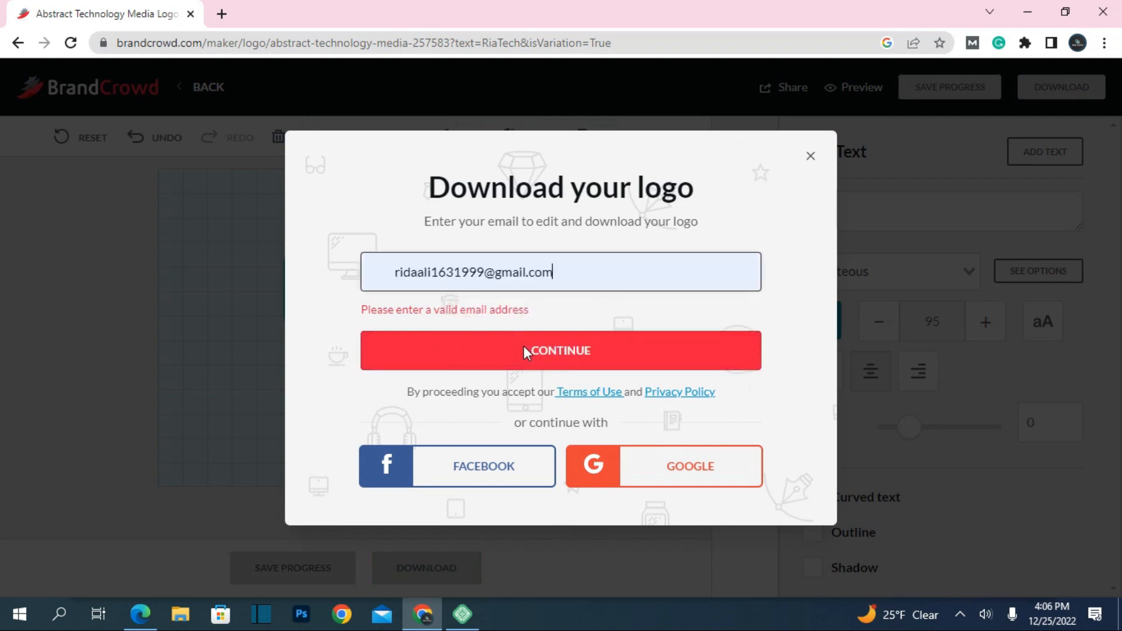
{"action": "left_click", "coordinate": [546, 355]}
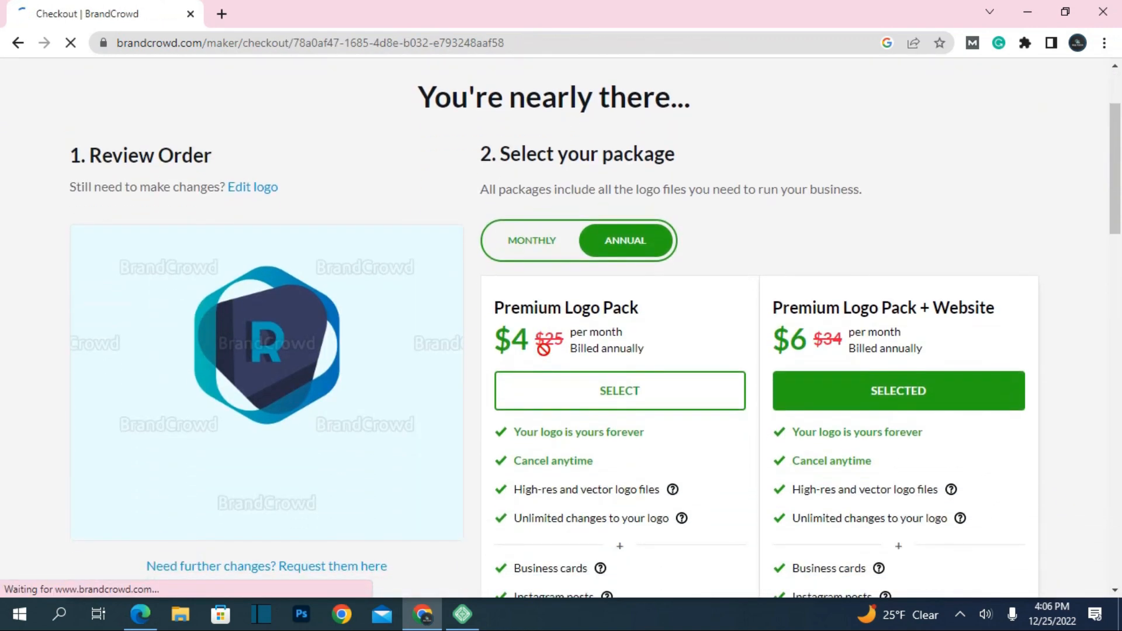
- Review the logo package options on the checkout page and return to the logo editor
{"action": "scroll", "coordinate": [545, 350], "scroll_direction": "down", "scroll_amount": 4}
{"action": "scroll", "coordinate": [544, 349], "scroll_direction": "up", "scroll_amount": 5}
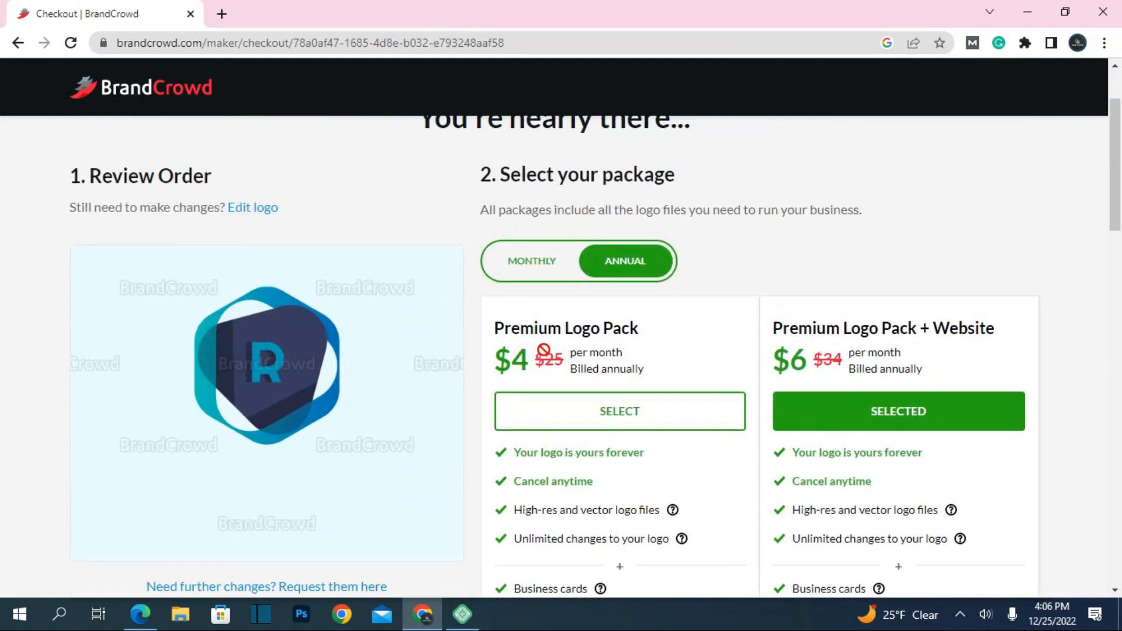
{"action": "scroll", "coordinate": [544, 351], "scroll_direction": "down", "scroll_amount": 3}
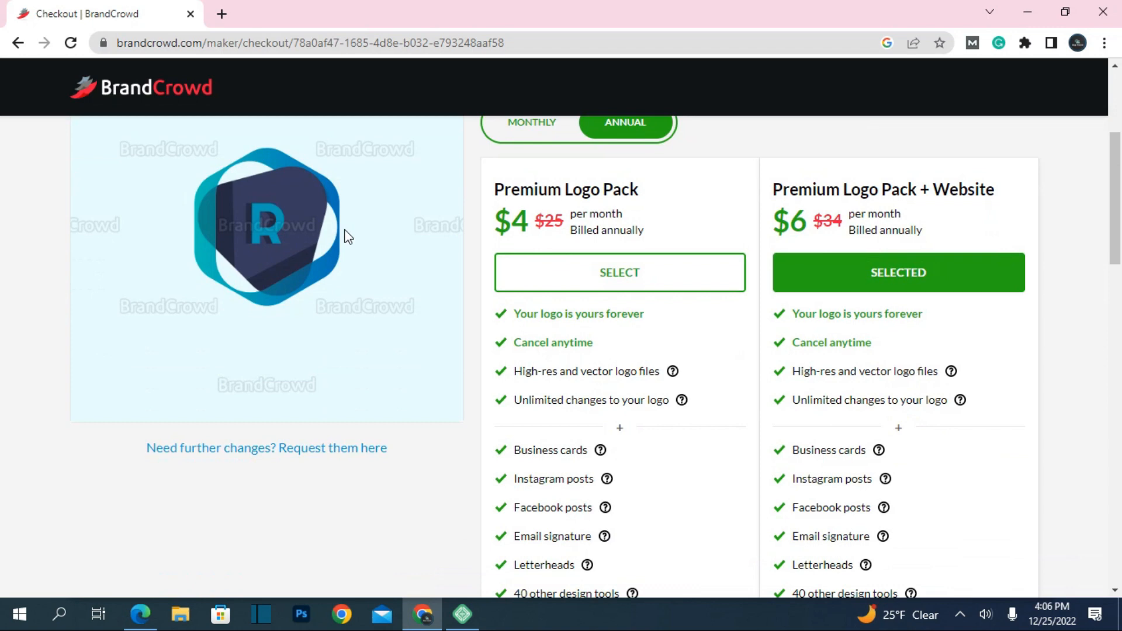
{"action": "left_click", "coordinate": [12, 44]}
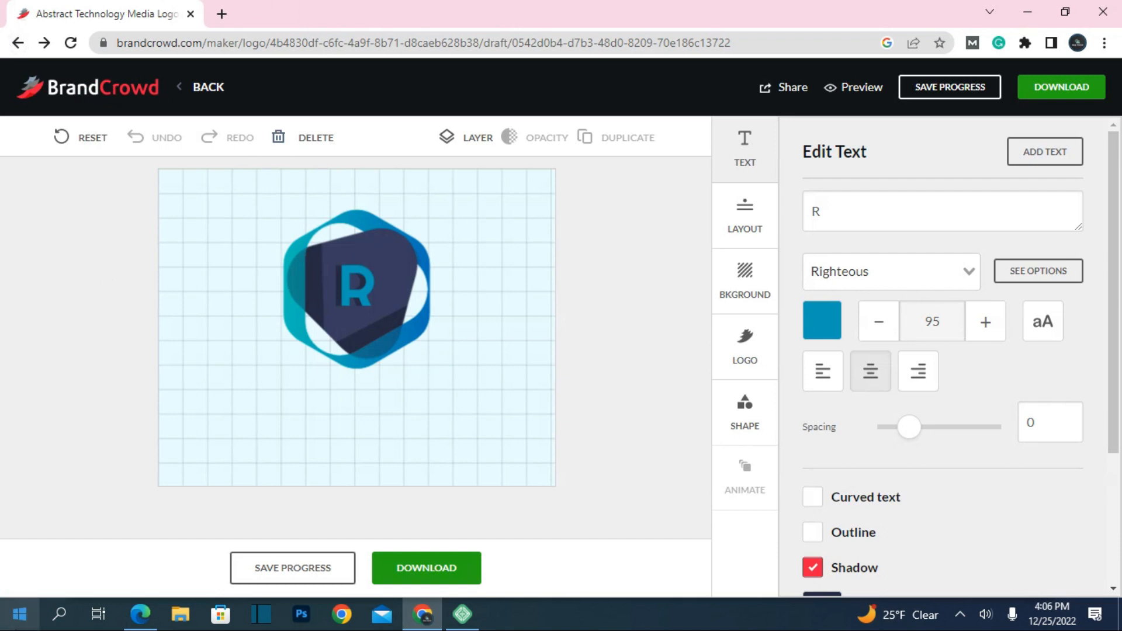
- Switch to Snip & Sketch and capture a rectangular snip cropped tightly around the hexagonal R emblem
{"action": "left_click", "coordinate": [49, 620]}
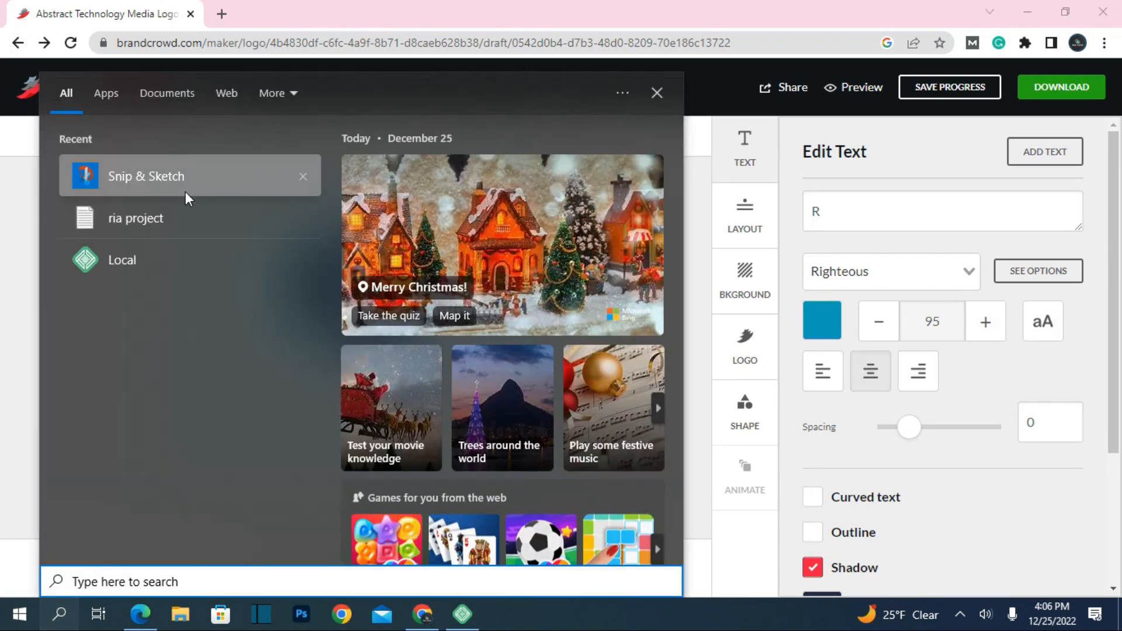
{"action": "left_click", "coordinate": [185, 193]}
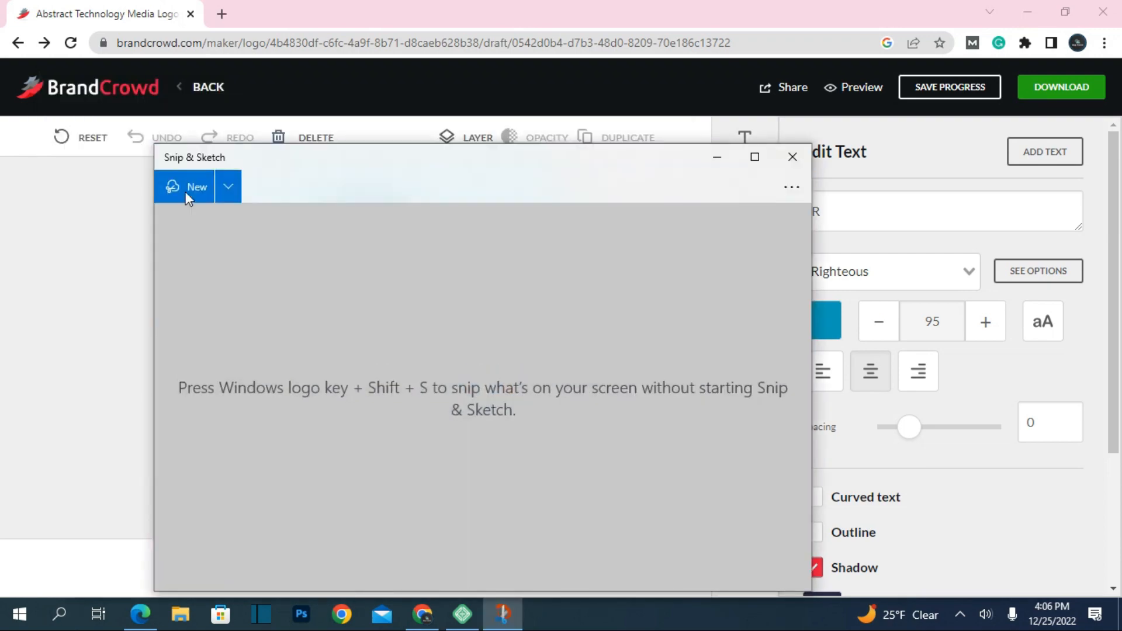
{"action": "left_click", "coordinate": [186, 194]}
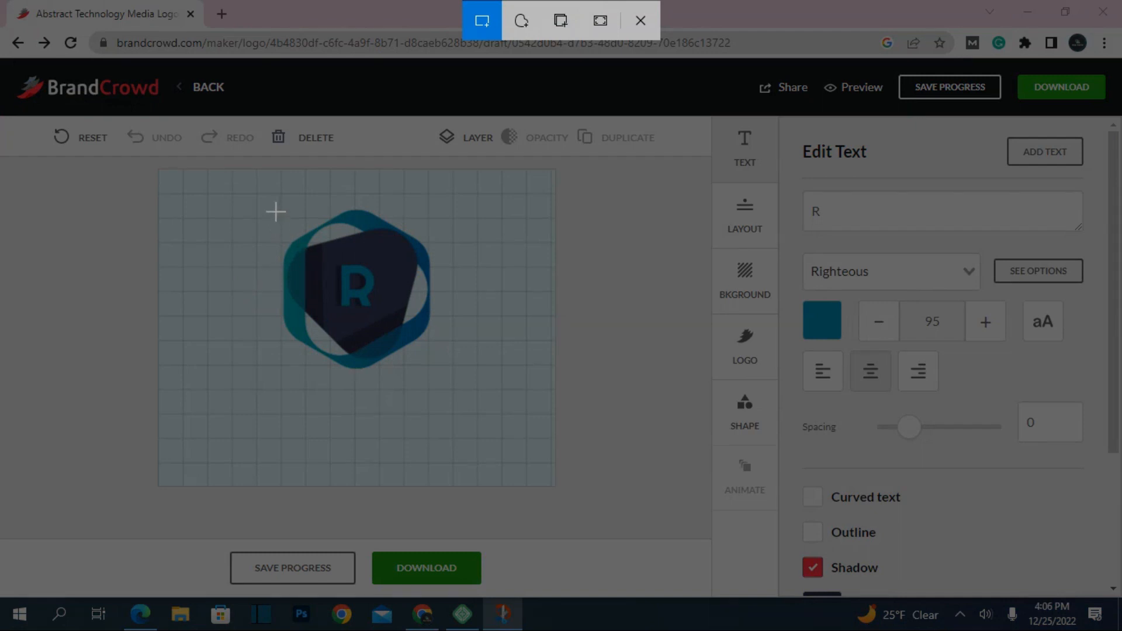
{"action": "mouse_move", "coordinate": [259, 208]}
{"action": "left_mouse_down"}
{"action": "mouse_move", "coordinate": [326, 331]}
{"action": "mouse_move", "coordinate": [442, 372]}
{"action": "left_mouse_up"}
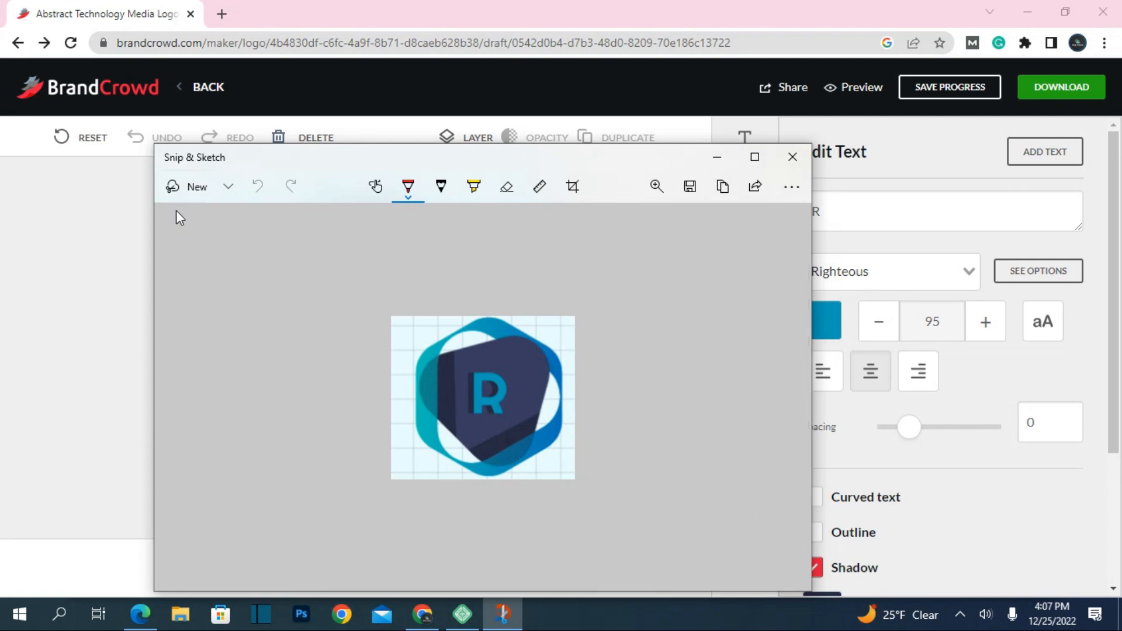
{"action": "left_click", "coordinate": [178, 186]}
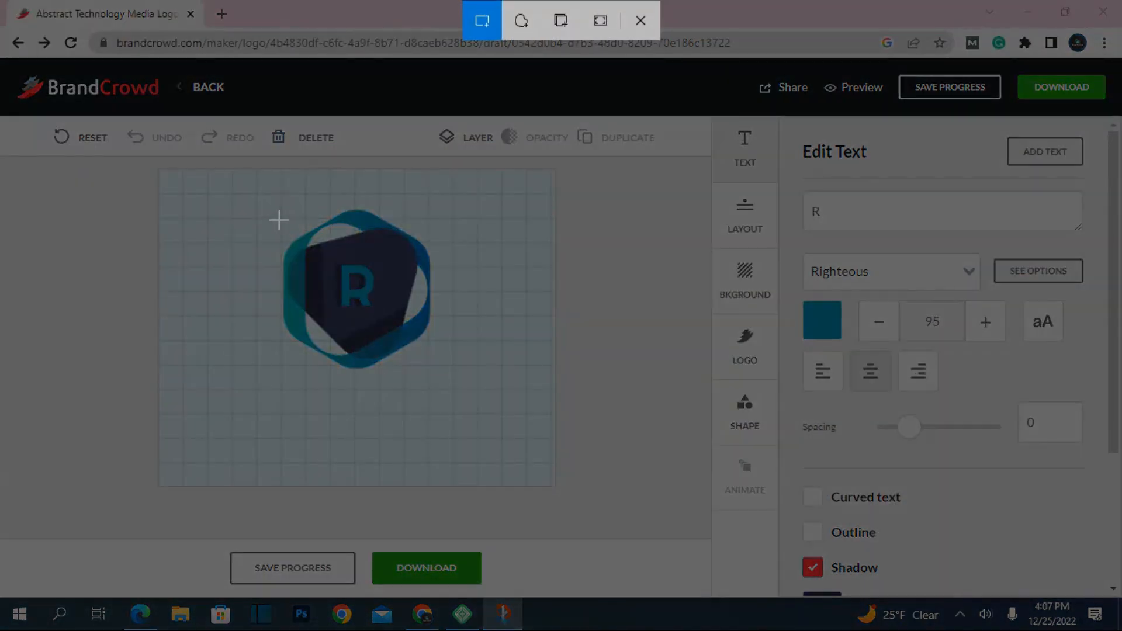
{"action": "mouse_move", "coordinate": [280, 210]}
{"action": "left_mouse_down"}
{"action": "mouse_move", "coordinate": [310, 293]}
{"action": "mouse_move", "coordinate": [433, 358]}
{"action": "mouse_move", "coordinate": [433, 371]}
{"action": "left_mouse_up"}
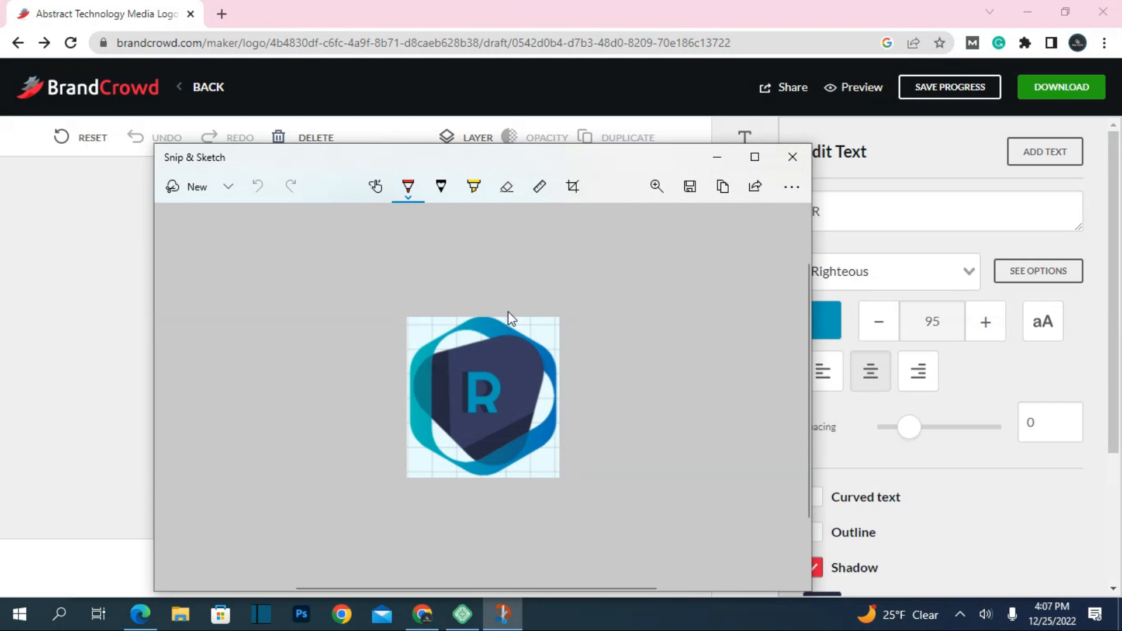
{"action": "left_click", "coordinate": [689, 187]}
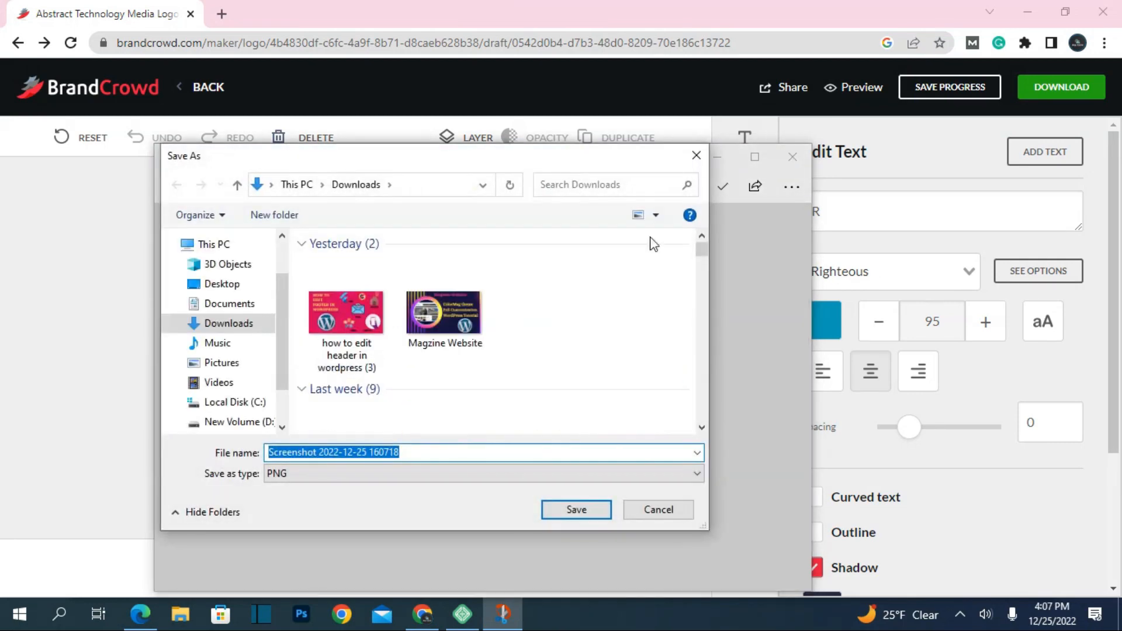
{"action": "left_click", "coordinate": [561, 509]}
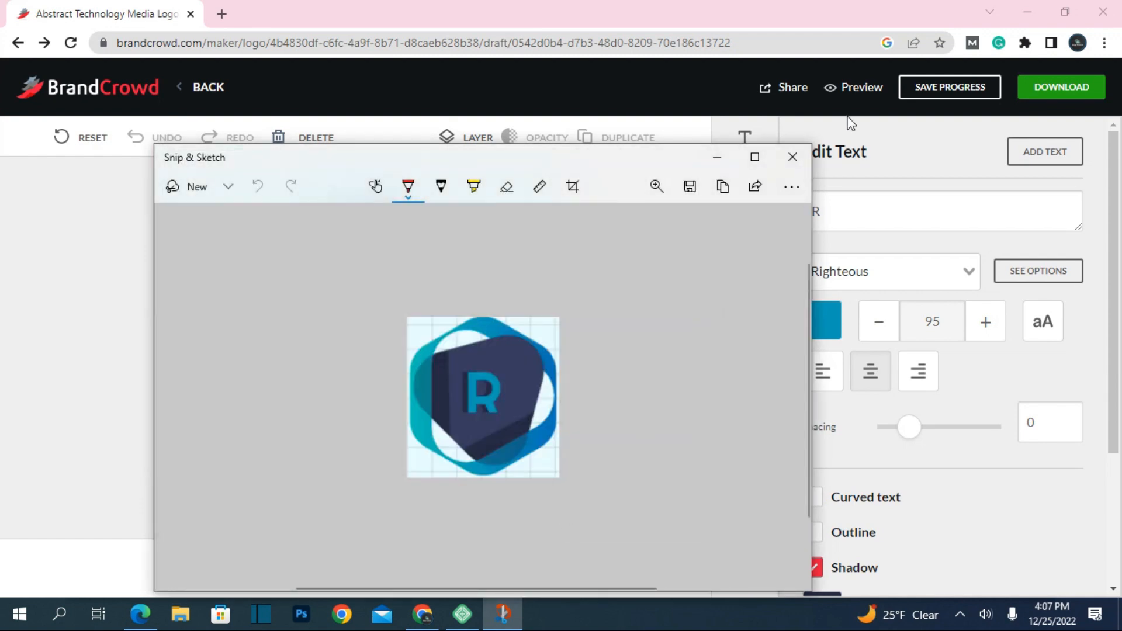
{"action": "left_click", "coordinate": [729, 155]}
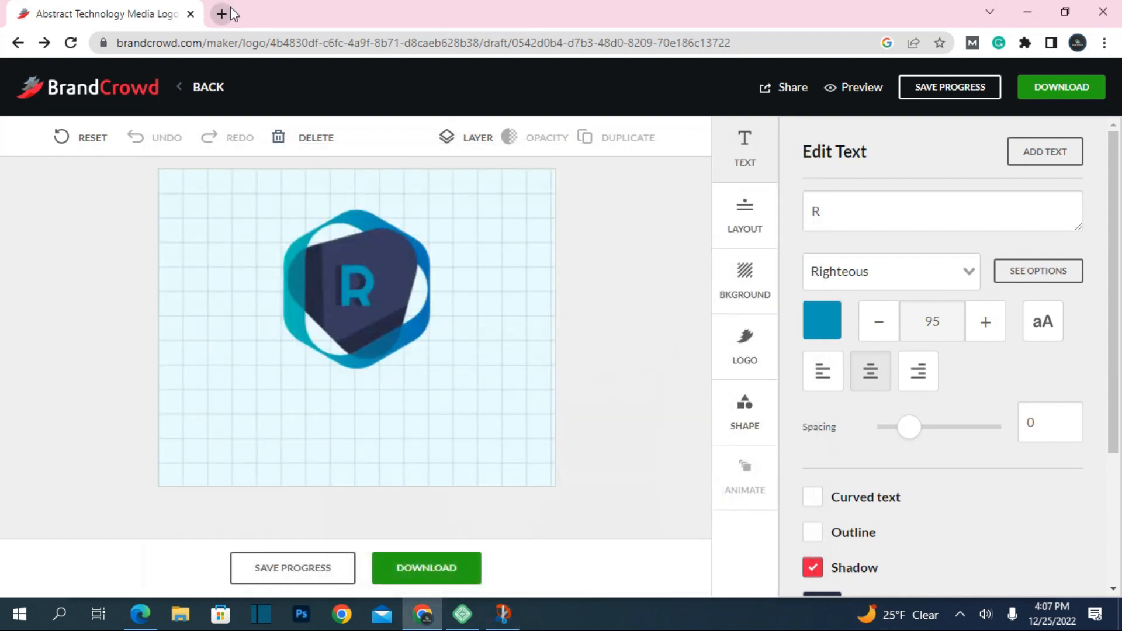
- Search Google for "background remover" in a new browser tab and open the remove.bg website
{"action": "left_click", "coordinate": [221, 13]}
{"action": "left_click", "coordinate": [508, 352]}
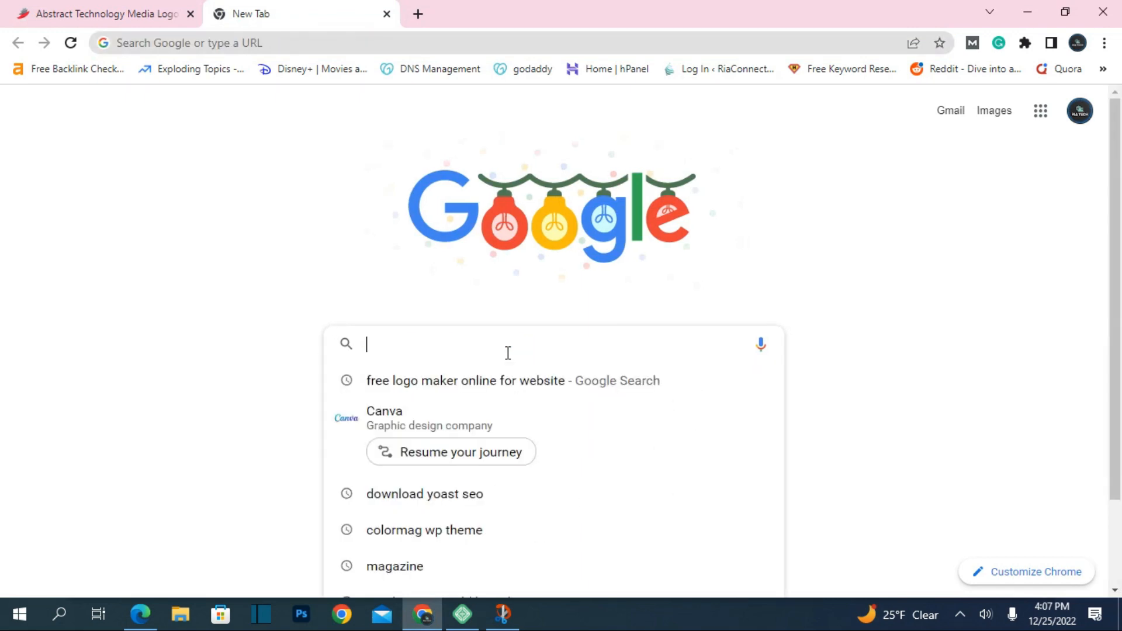
{"action": "type", "text": "back"}
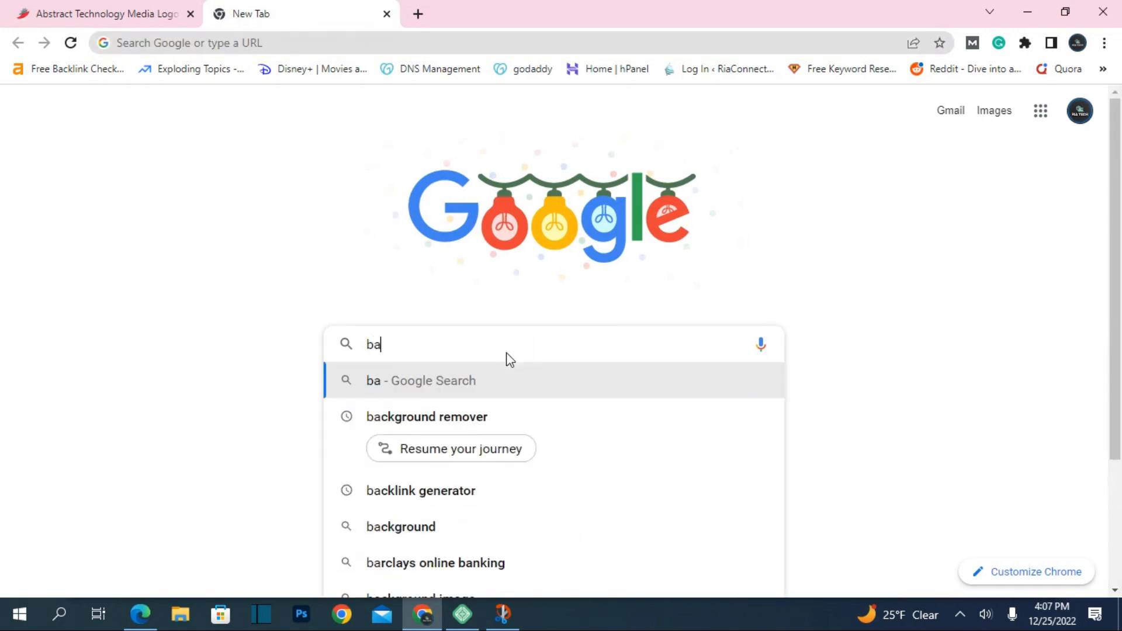
{"action": "left_click", "coordinate": [471, 416]}
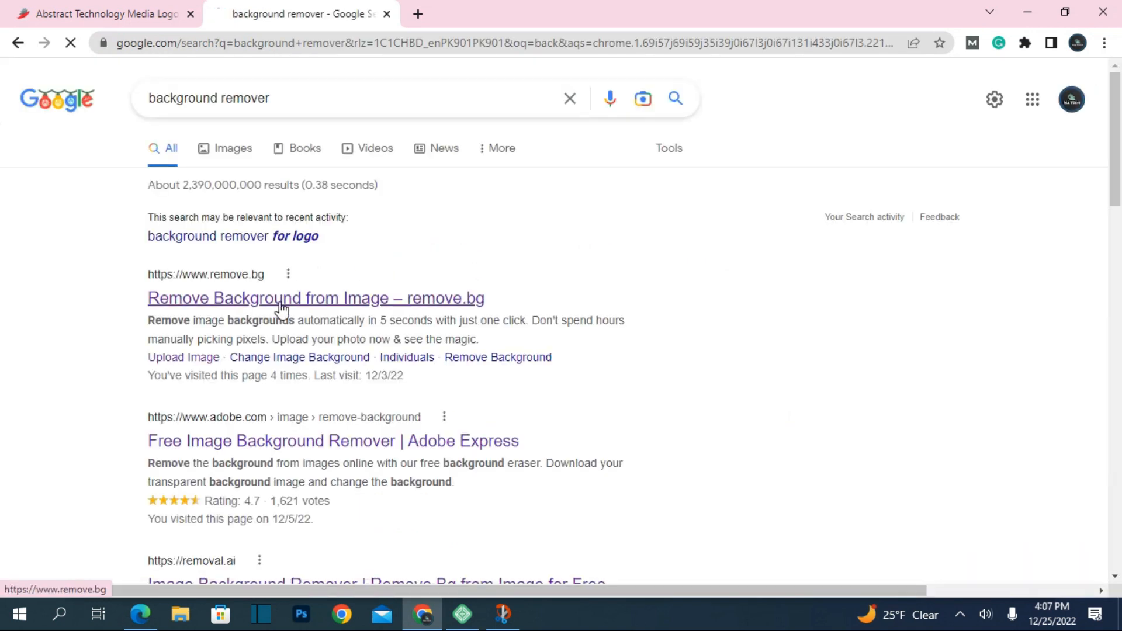
{"action": "left_click", "coordinate": [281, 303]}
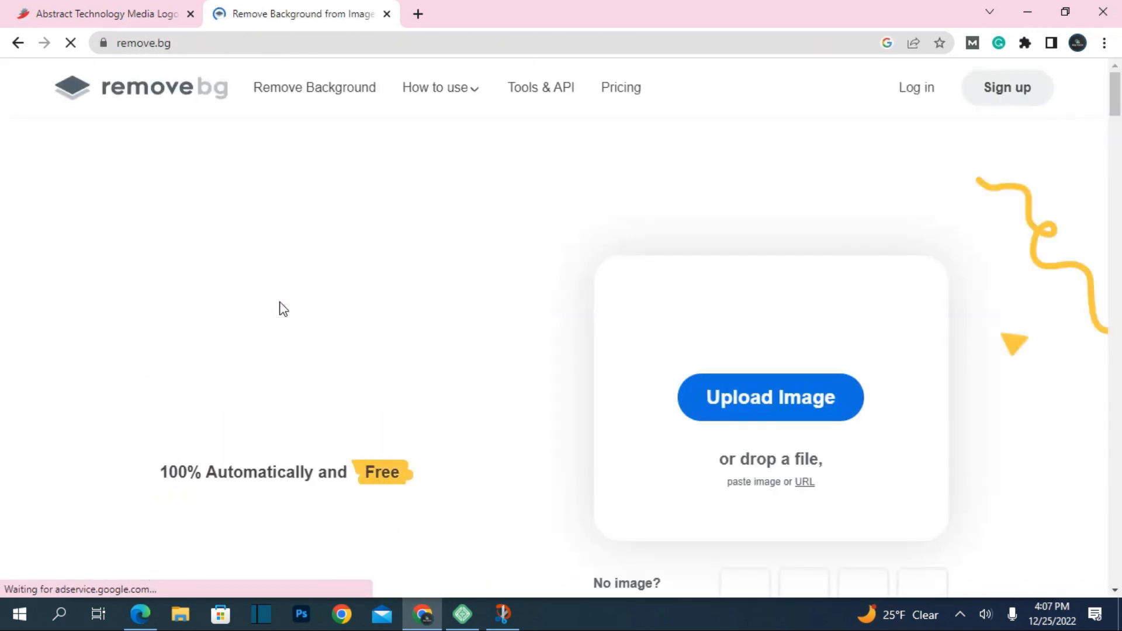
{"action": "left_click", "coordinate": [758, 397]}
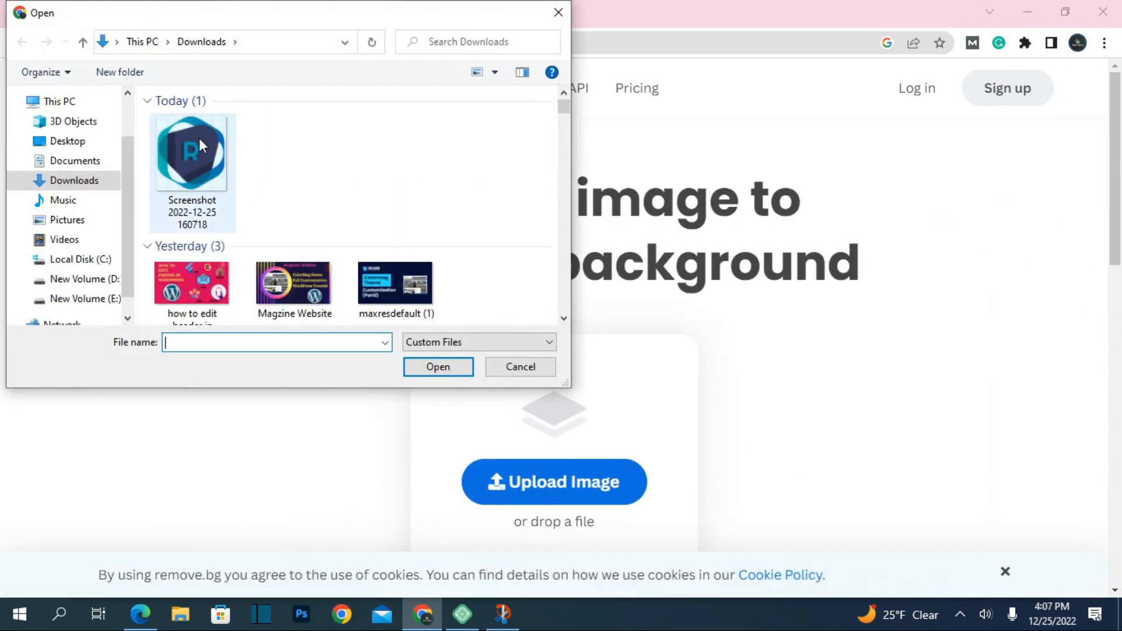
{"action": "left_click", "coordinate": [199, 138]}
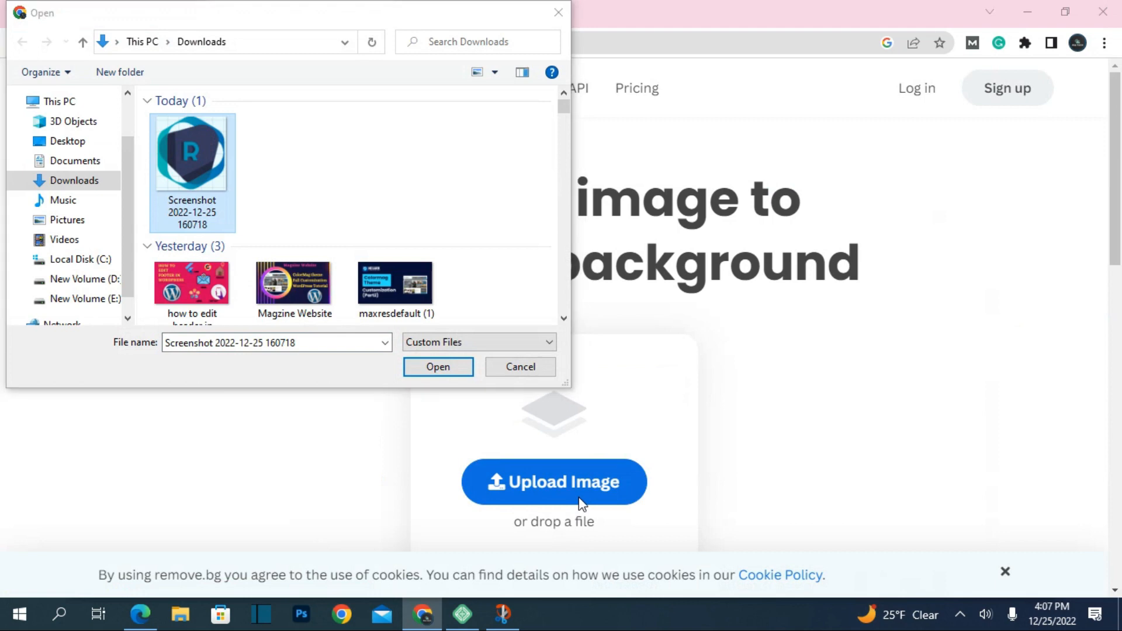
{"action": "left_click", "coordinate": [456, 368]}
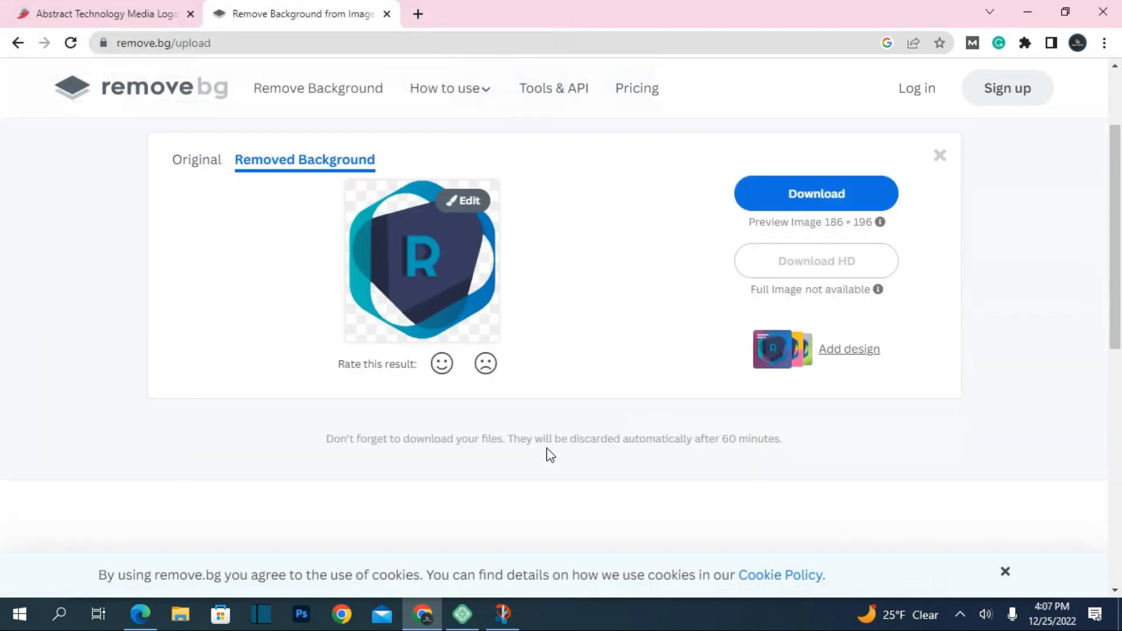
{"action": "left_click", "coordinate": [817, 198]}
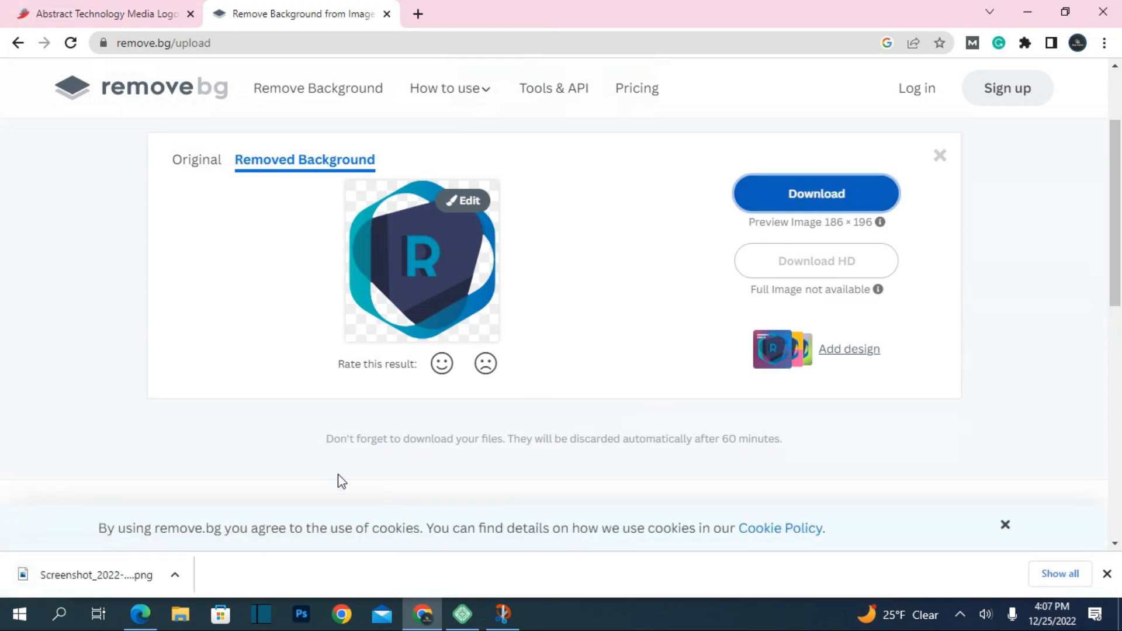
- Switch to Edge with the WordPress site "website 2" and open its home page in the site editor
{"action": "left_click", "coordinate": [151, 626]}
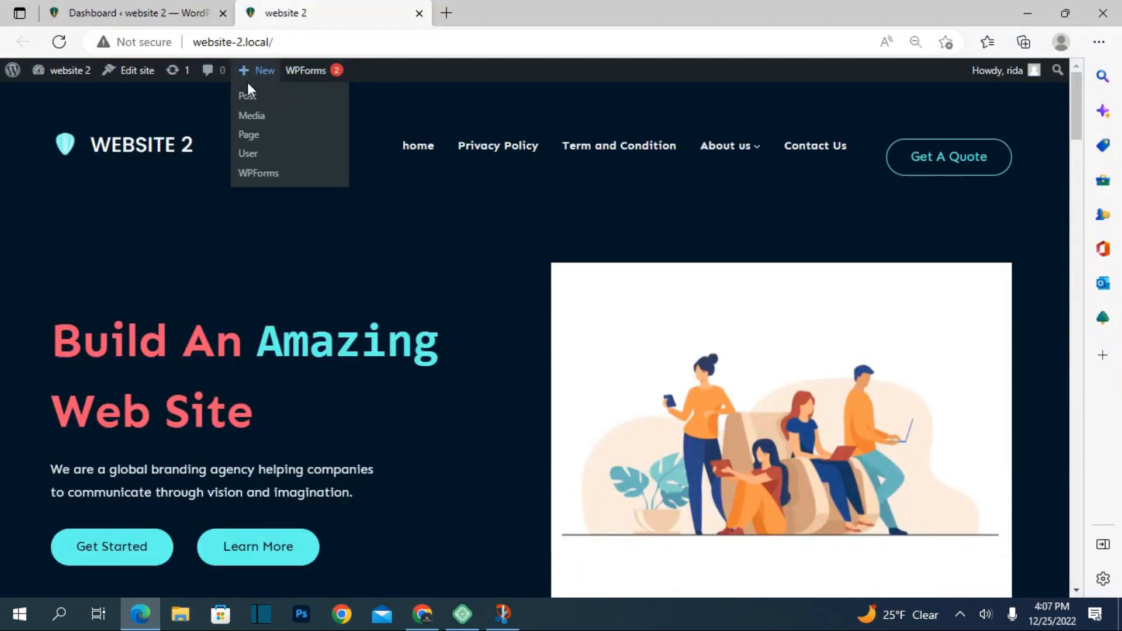
{"action": "left_click", "coordinate": [145, 76]}
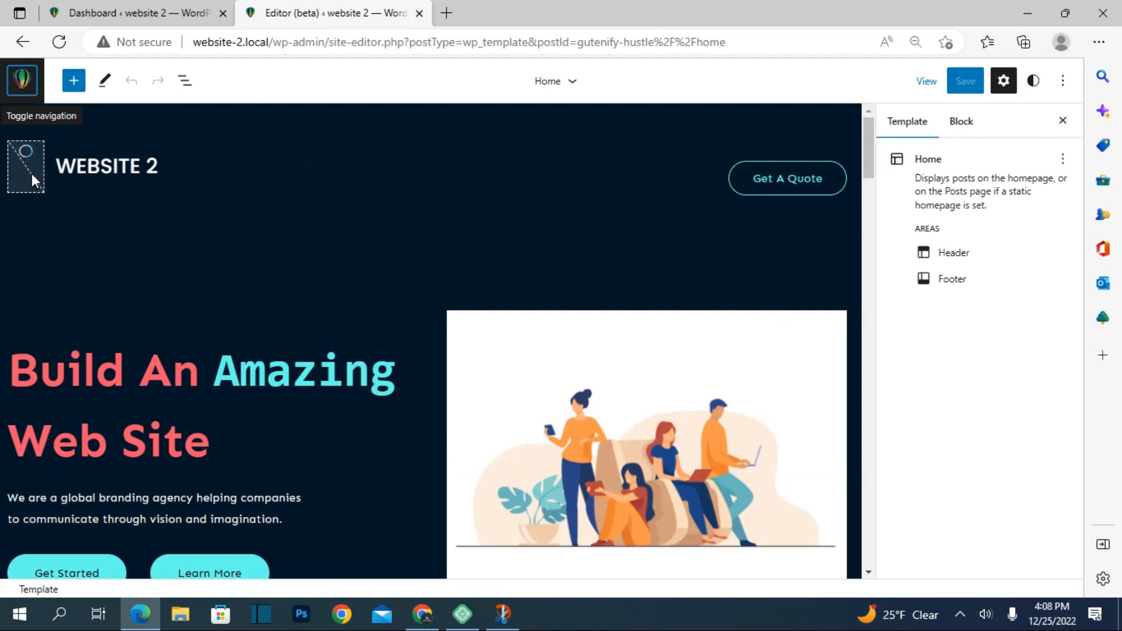
- Replace the header's site logo by uploading "Screenshot_2022-12-25_160718-removebg-preview" and enlarge it to an image width of 61
{"action": "left_click", "coordinate": [23, 167]}
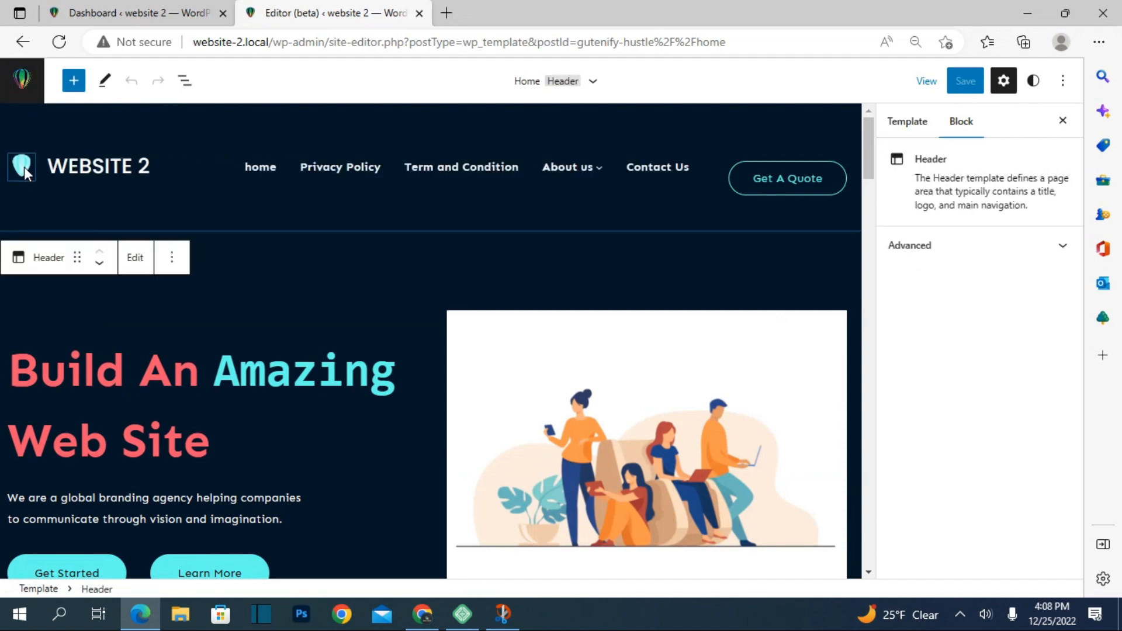
{"action": "left_click", "coordinate": [24, 167]}
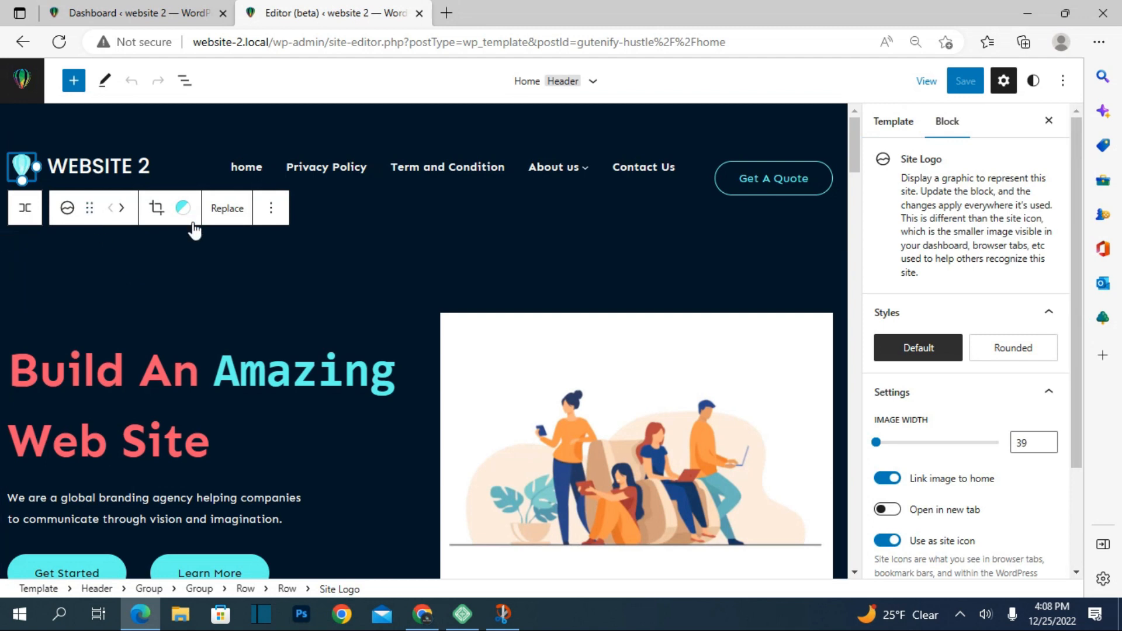
{"action": "left_click", "coordinate": [220, 217]}
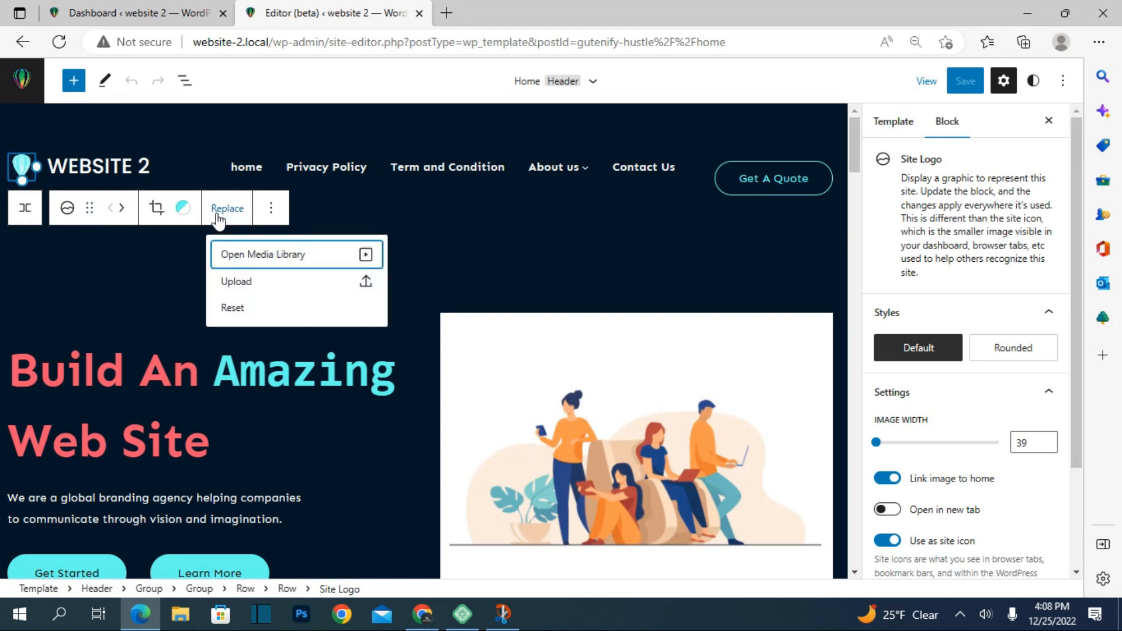
{"action": "left_click", "coordinate": [261, 281]}
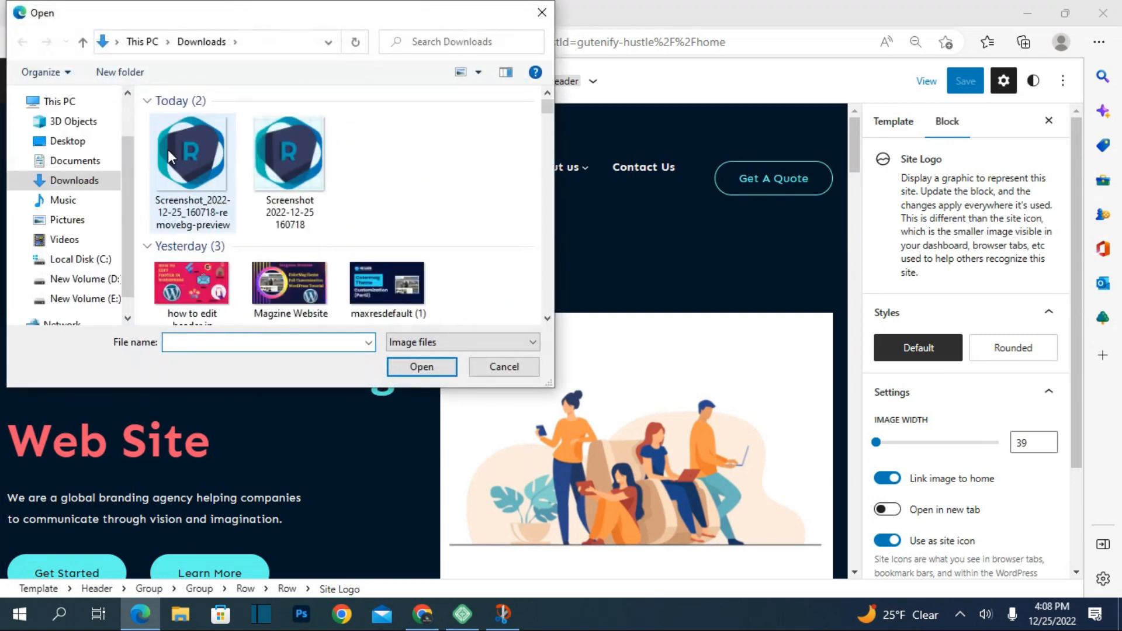
{"action": "left_click", "coordinate": [167, 151]}
{"action": "left_click", "coordinate": [409, 367]}
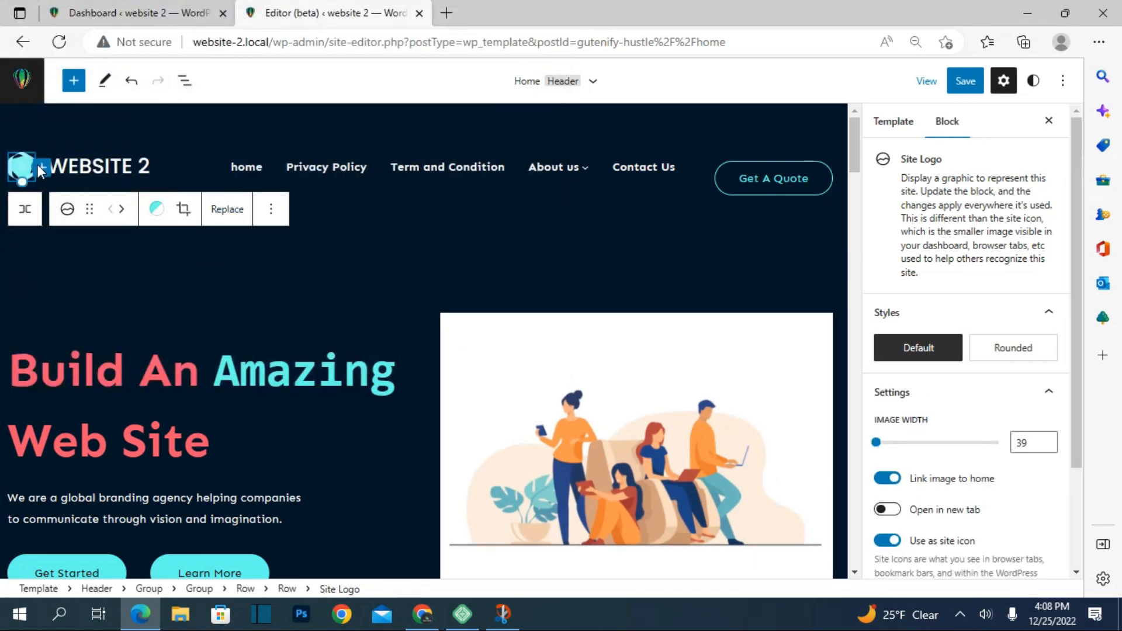
{"action": "left_click_drag", "start_coordinate": [24, 183], "coordinate": [44, 203]}
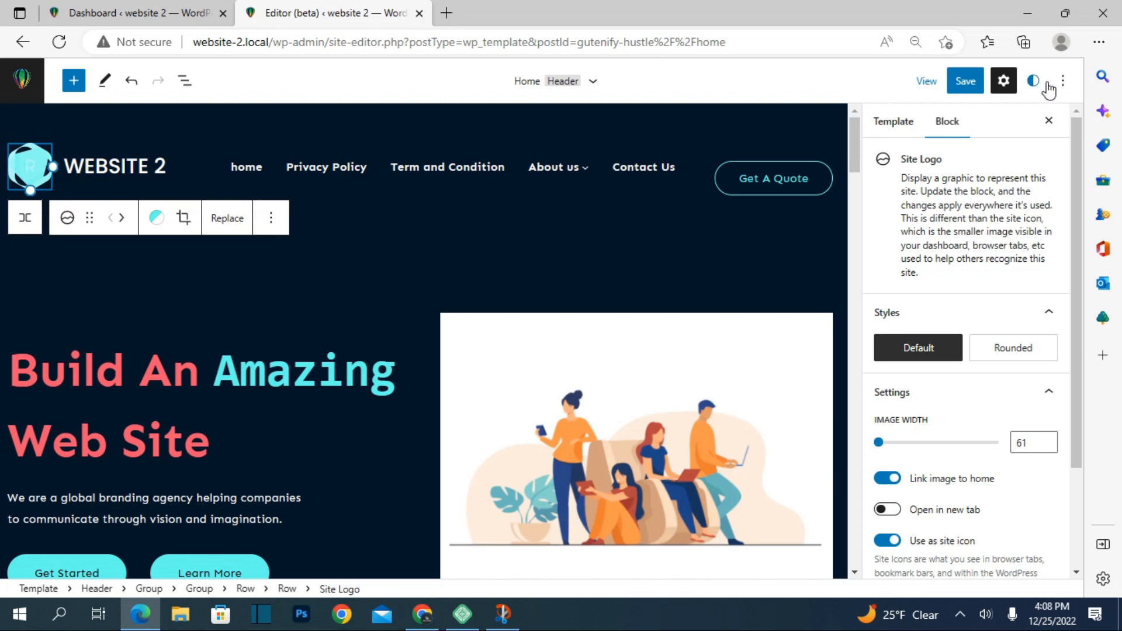
- Save the site icon, logo and header changes, and open the live site in a new tab from the dashboard
{"action": "left_click", "coordinate": [973, 87]}
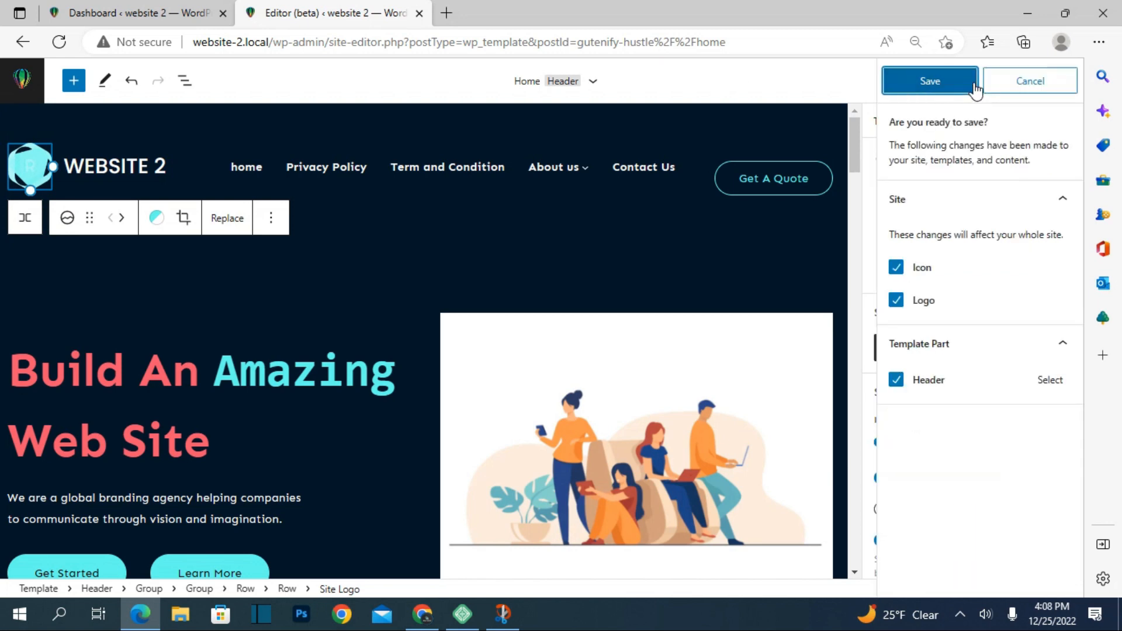
{"action": "left_click", "coordinate": [975, 86]}
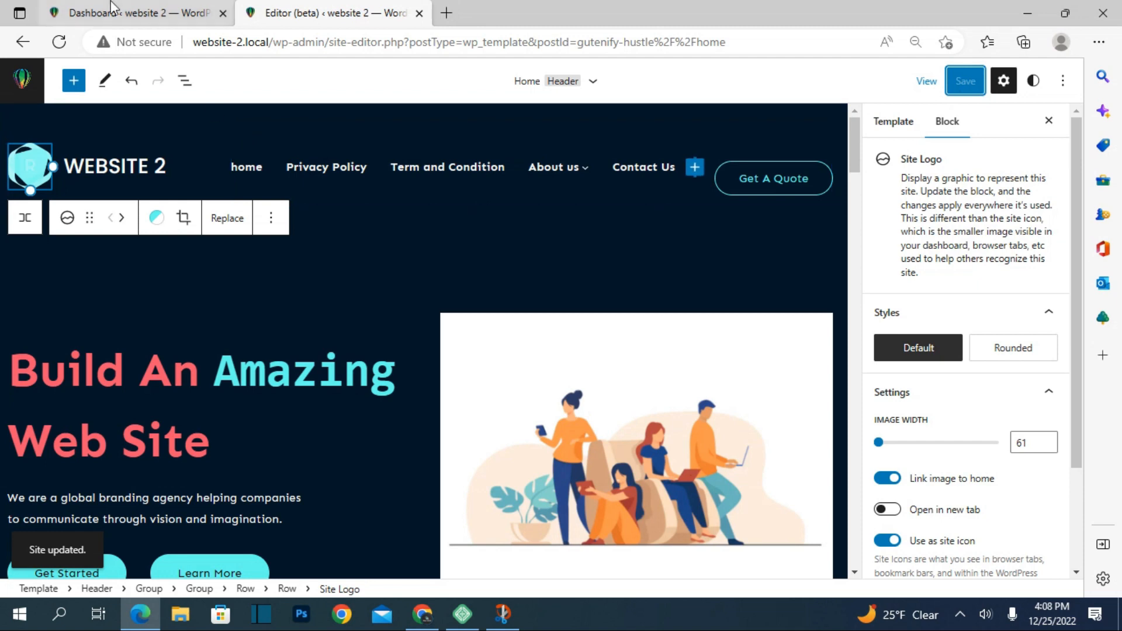
{"action": "left_click", "coordinate": [129, 13]}
{"action": "mouse_move", "coordinate": [66, 74]}
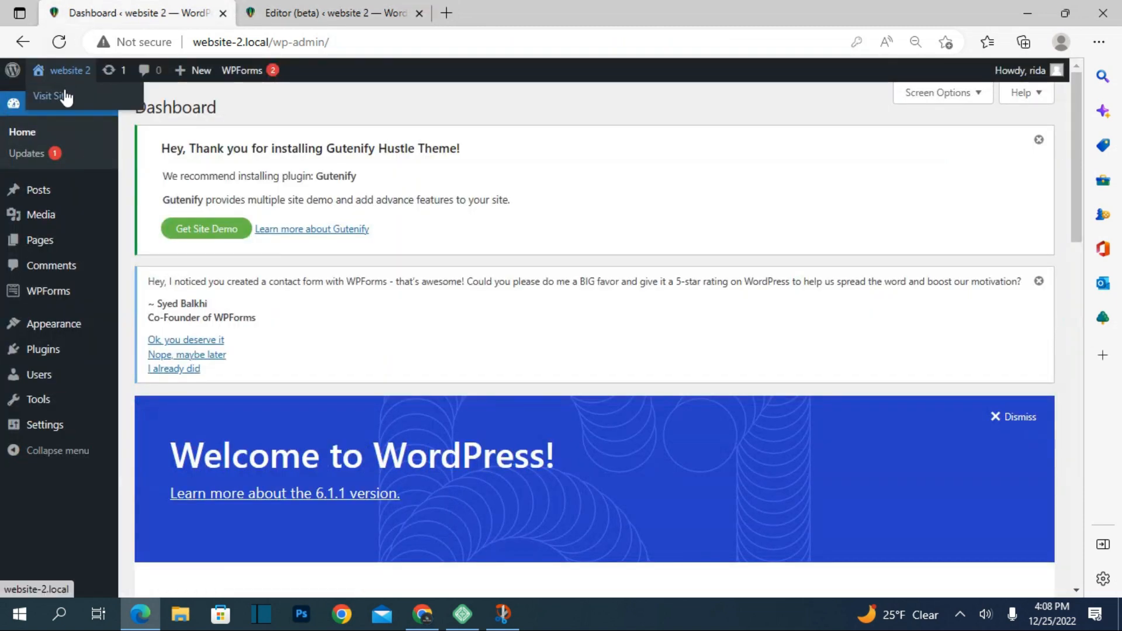
{"action": "right_click", "coordinate": [65, 96]}
{"action": "left_click", "coordinate": [89, 106]}
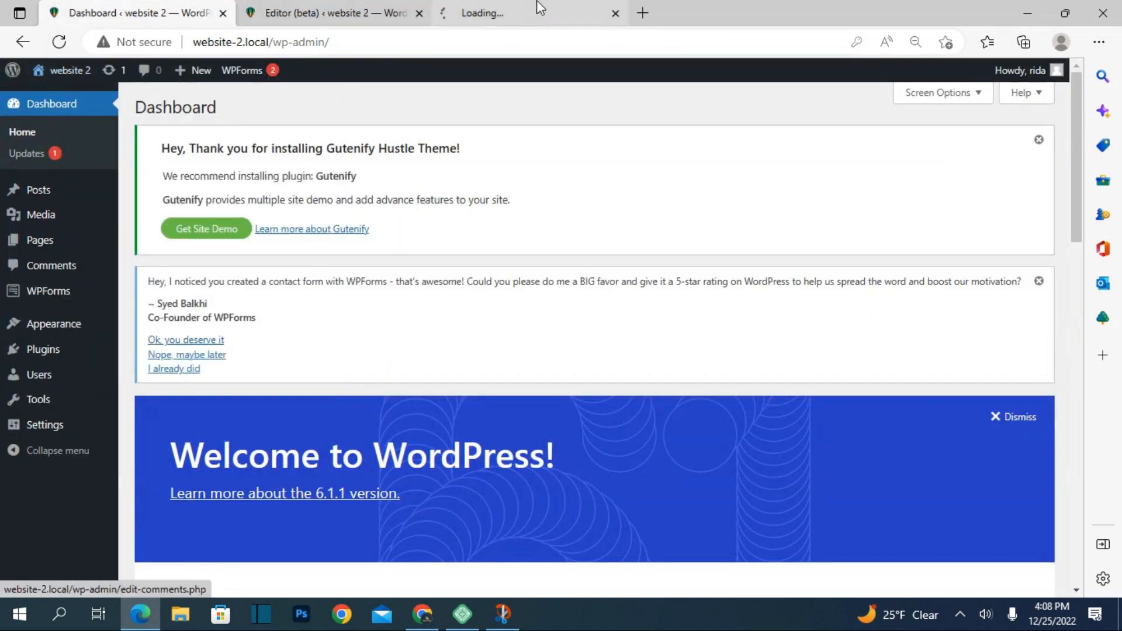
{"action": "left_click", "coordinate": [540, 8]}
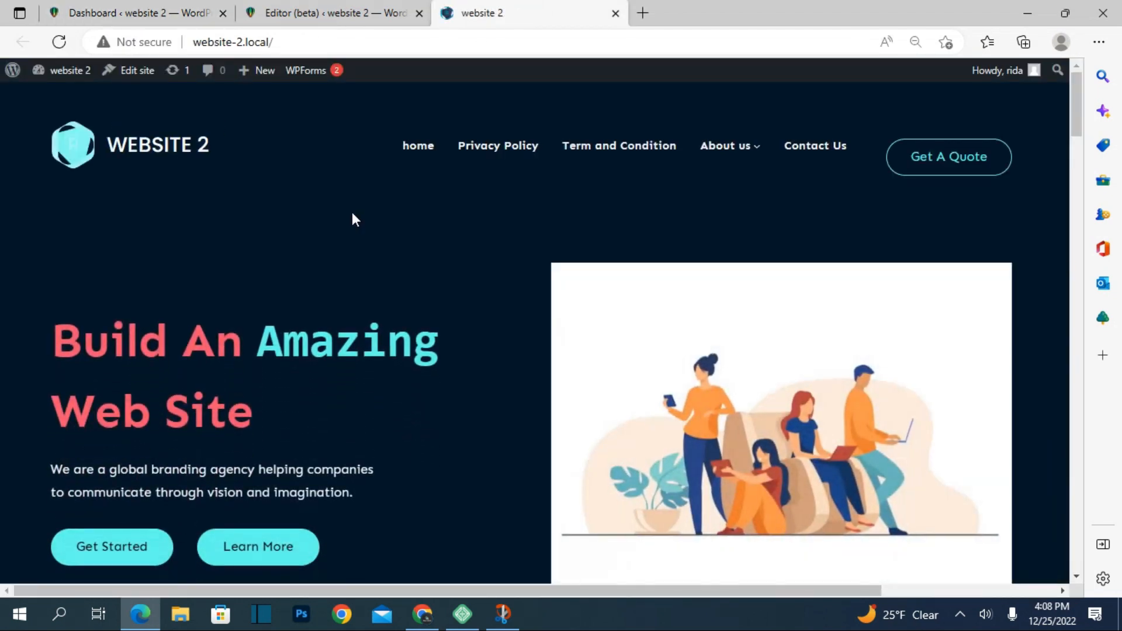
- Remove the duotone color effect from the header's site logo in the site editor
{"action": "left_click", "coordinate": [327, 13]}
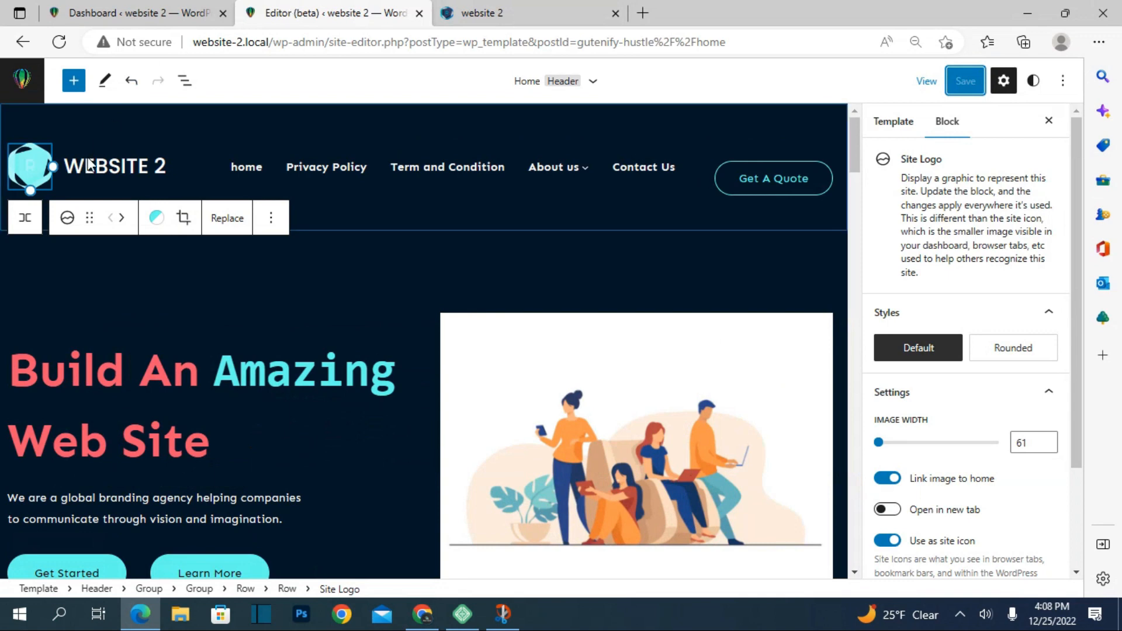
{"action": "left_click", "coordinate": [156, 218]}
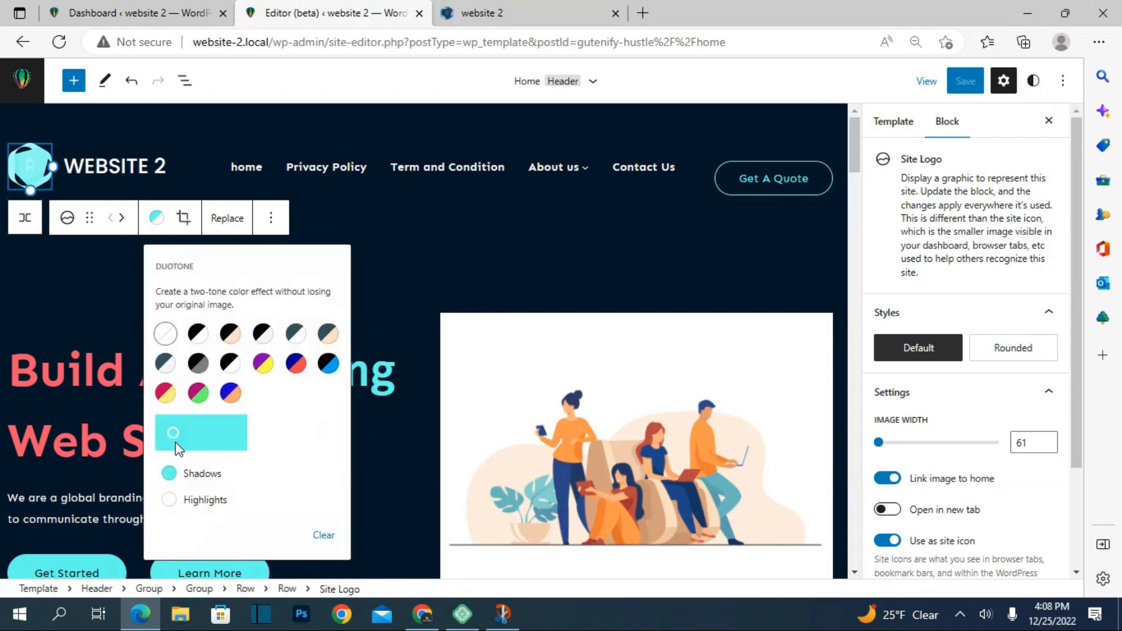
{"action": "left_click", "coordinate": [172, 476]}
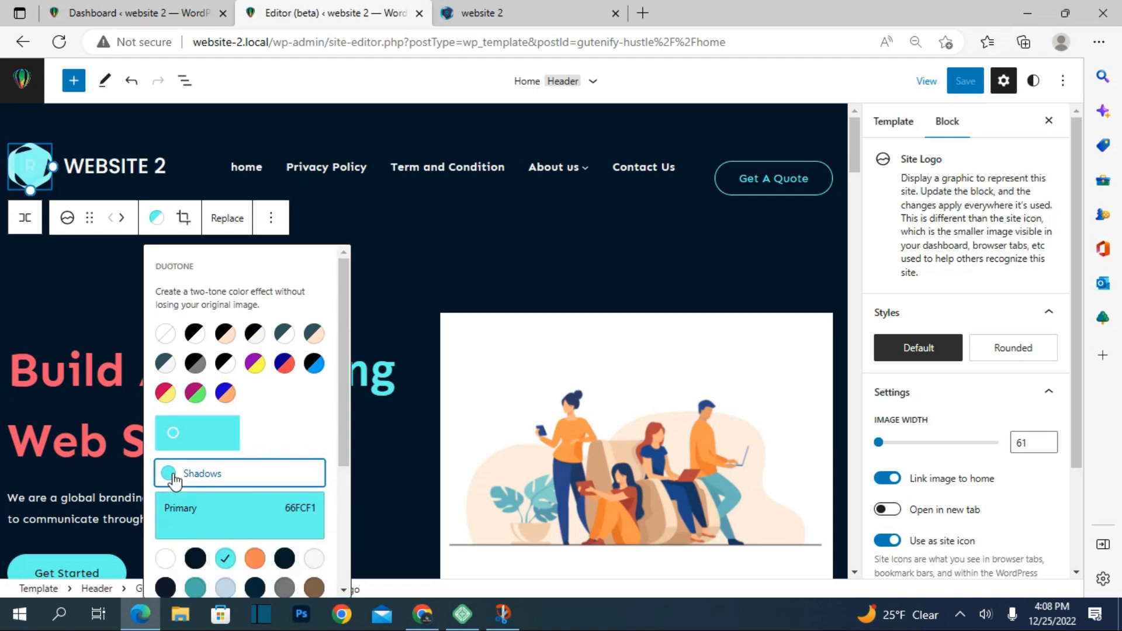
{"action": "left_click", "coordinate": [173, 476]}
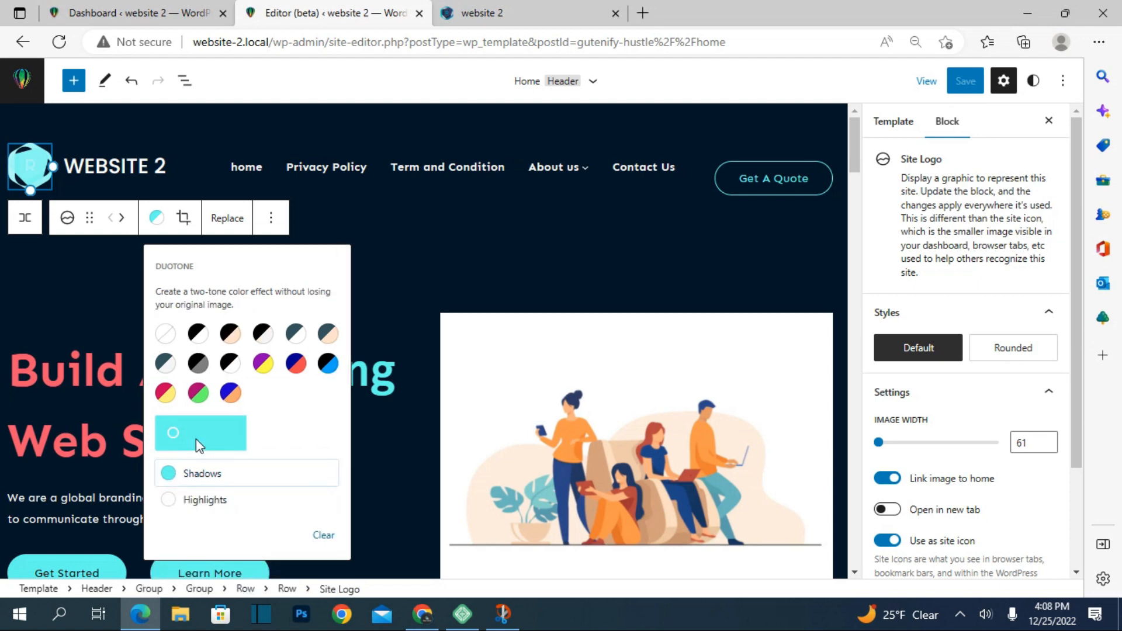
{"action": "left_click", "coordinate": [167, 337]}
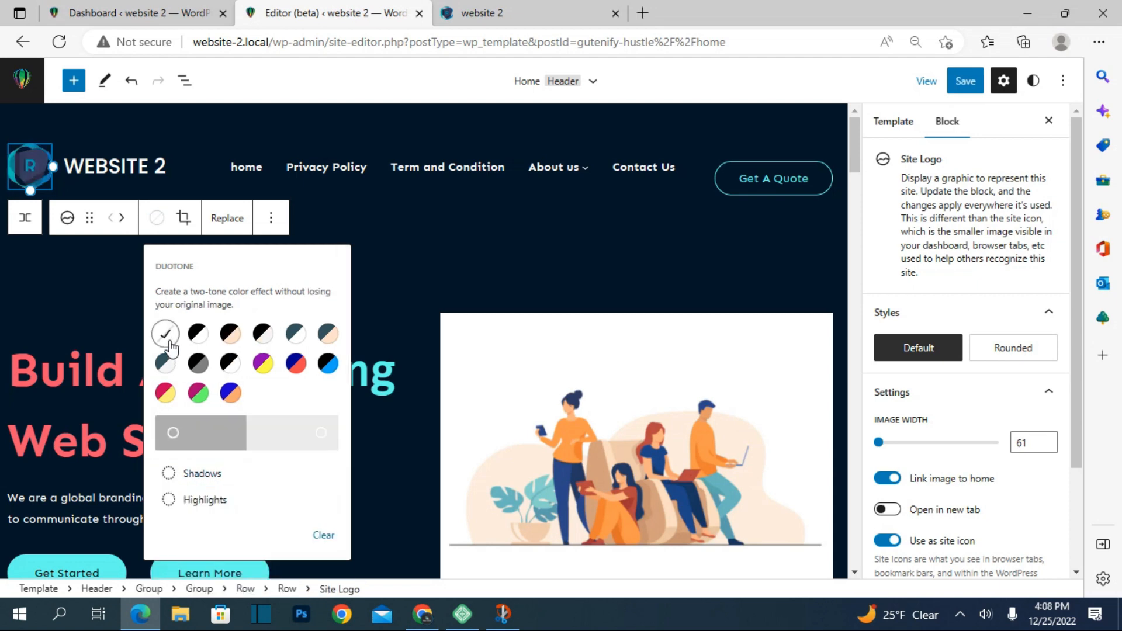
- Save the Header template part and reload the live site in its tab
{"action": "left_click", "coordinate": [966, 89]}
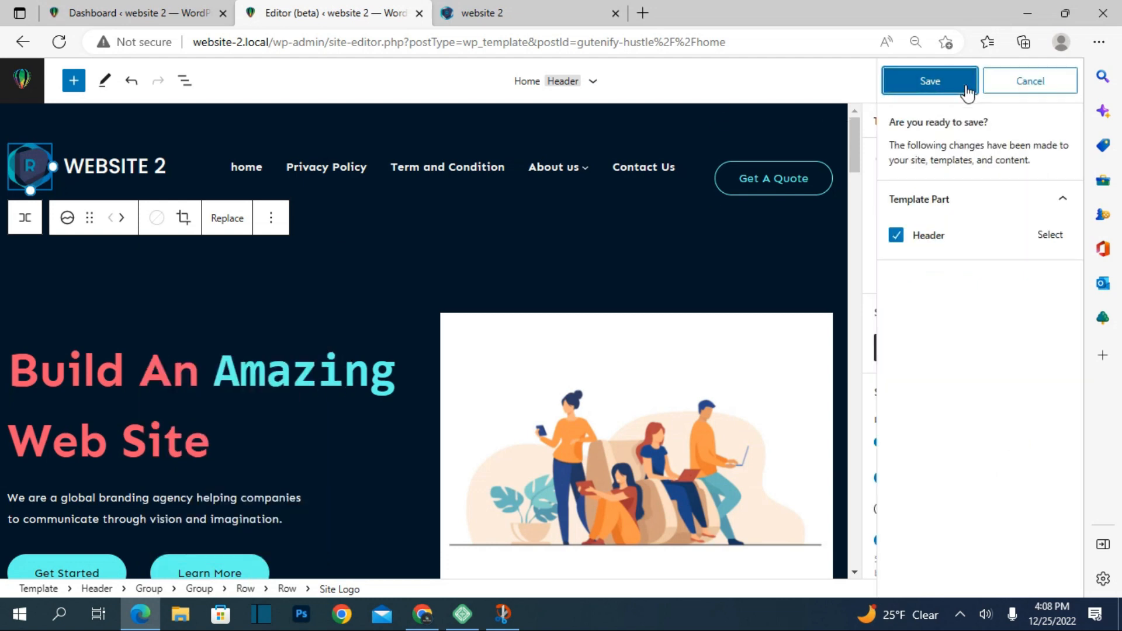
{"action": "left_click", "coordinate": [967, 91]}
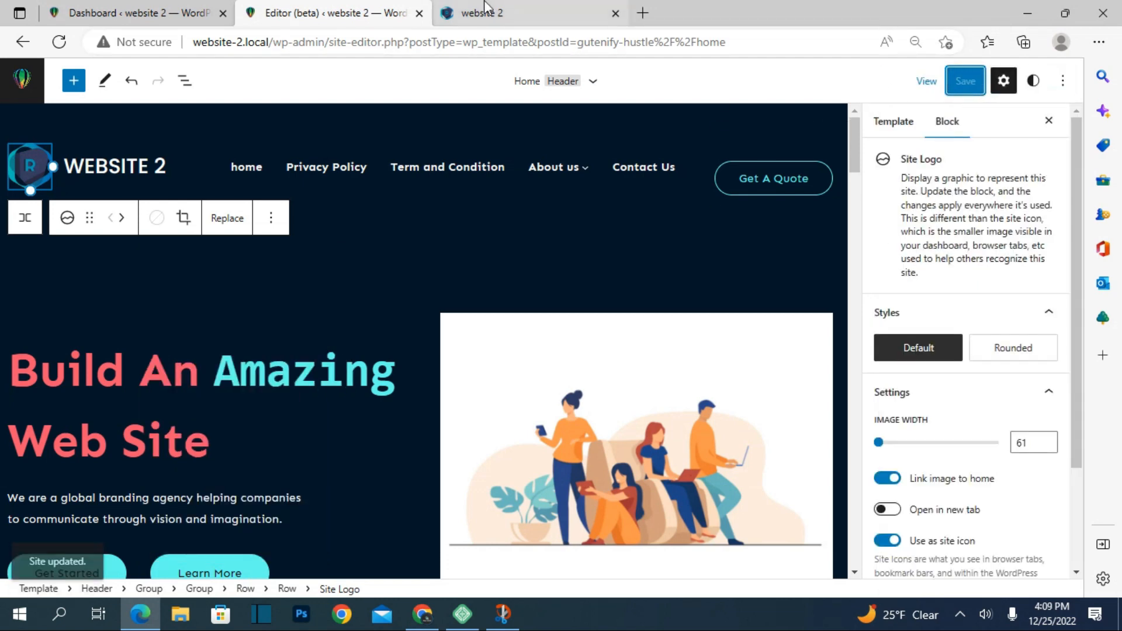
{"action": "left_click", "coordinate": [483, 10]}
{"action": "left_click", "coordinate": [59, 42]}
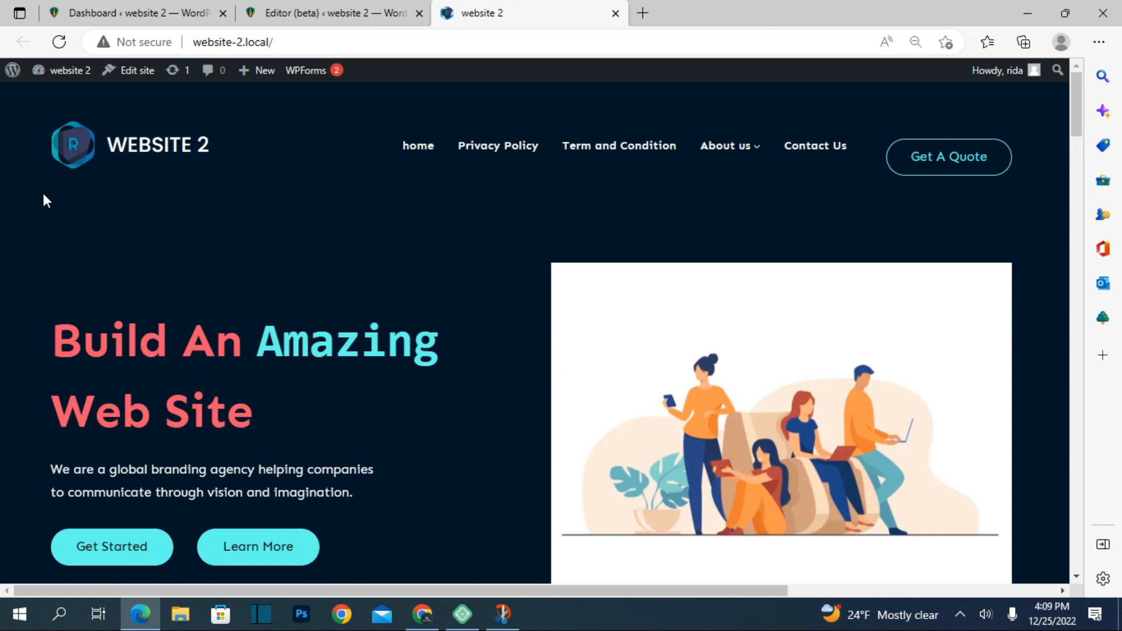
- Switch to Chrome, search Google for "canva" from the BrandCrowd tab and open Canva's free logo maker page
{"action": "left_click", "coordinate": [420, 614]}
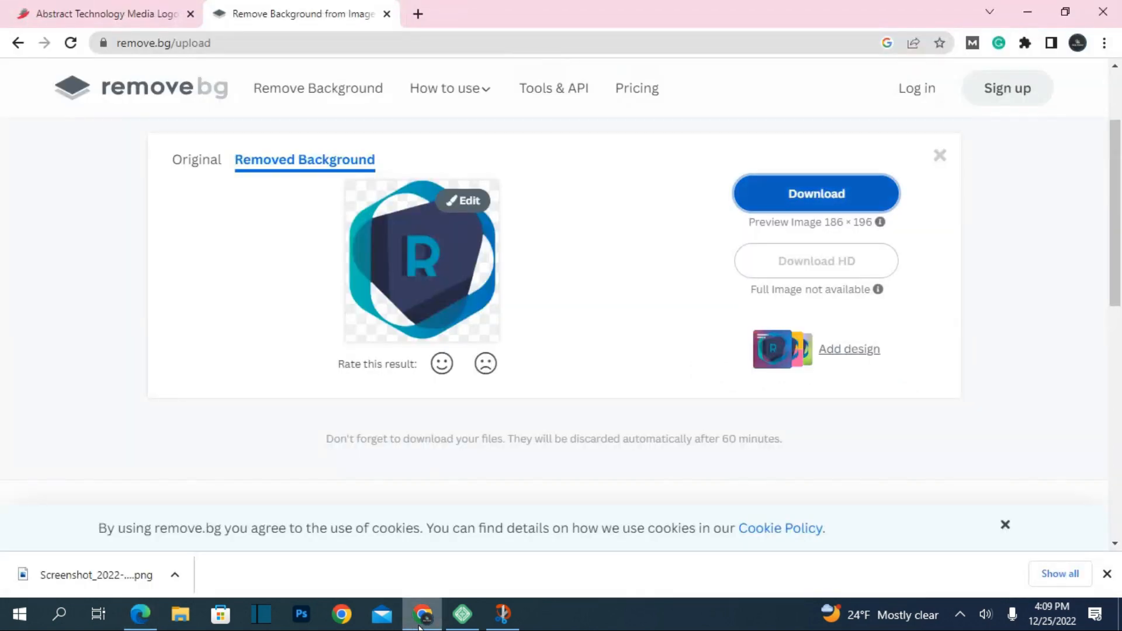
{"action": "left_click", "coordinate": [61, 12]}
{"action": "left_click", "coordinate": [19, 41]}
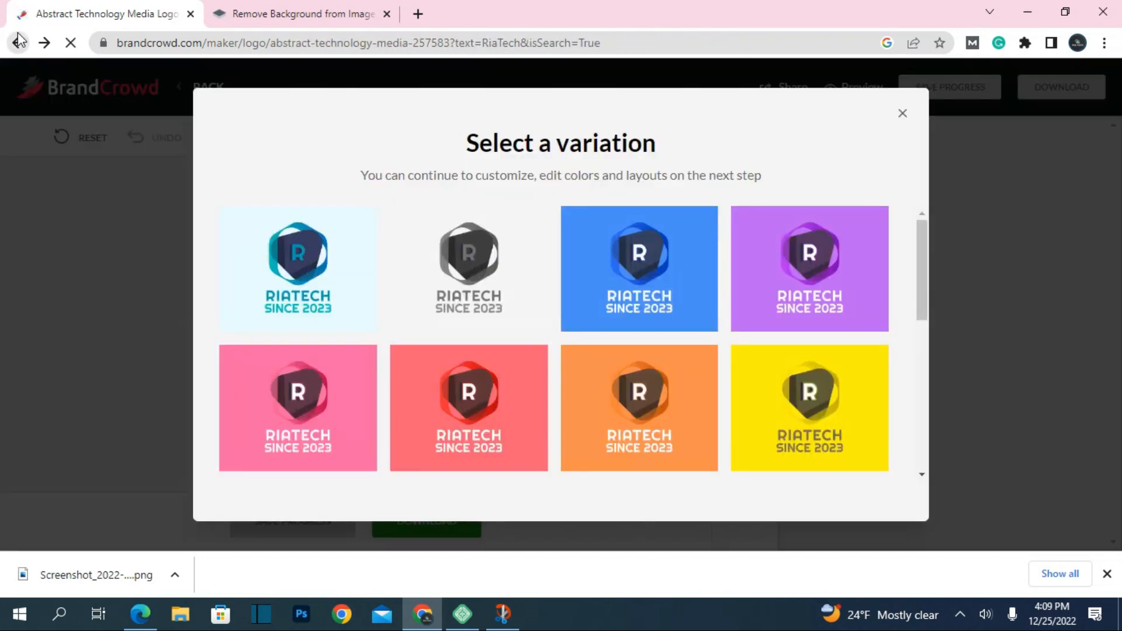
{"action": "left_click", "coordinate": [18, 38]}
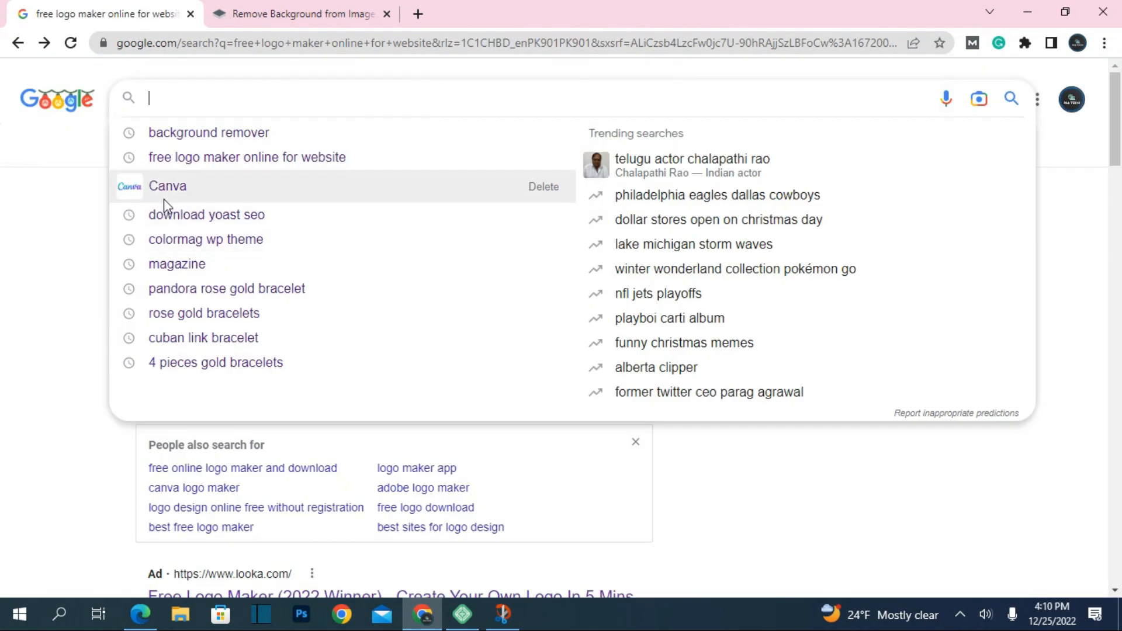
{"action": "left_click", "coordinate": [165, 193]}
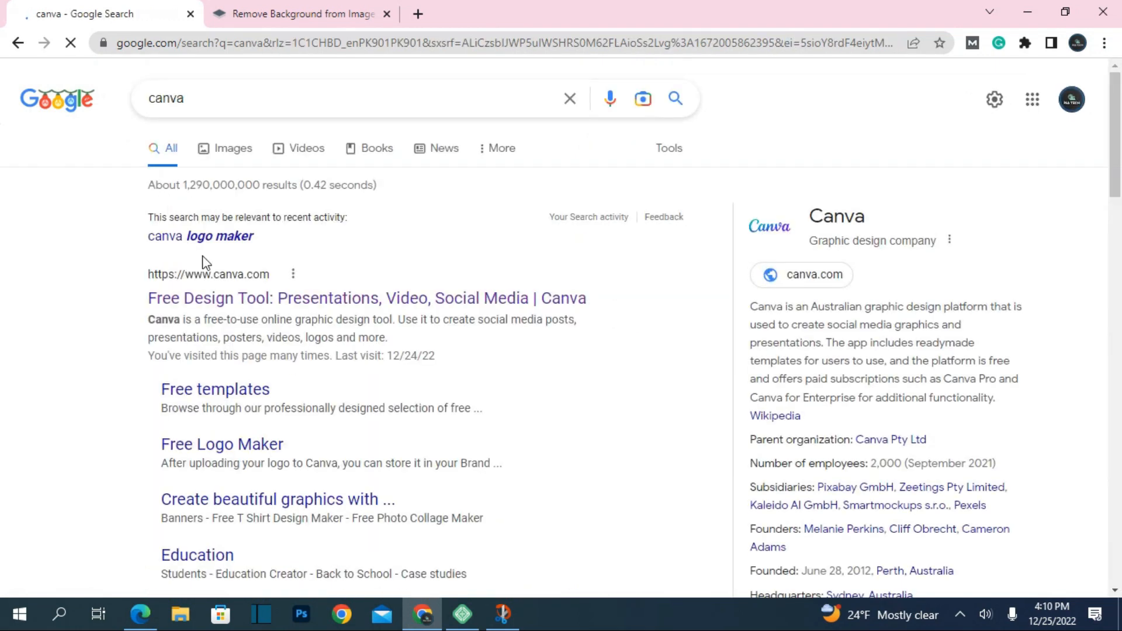
{"action": "left_click", "coordinate": [232, 239]}
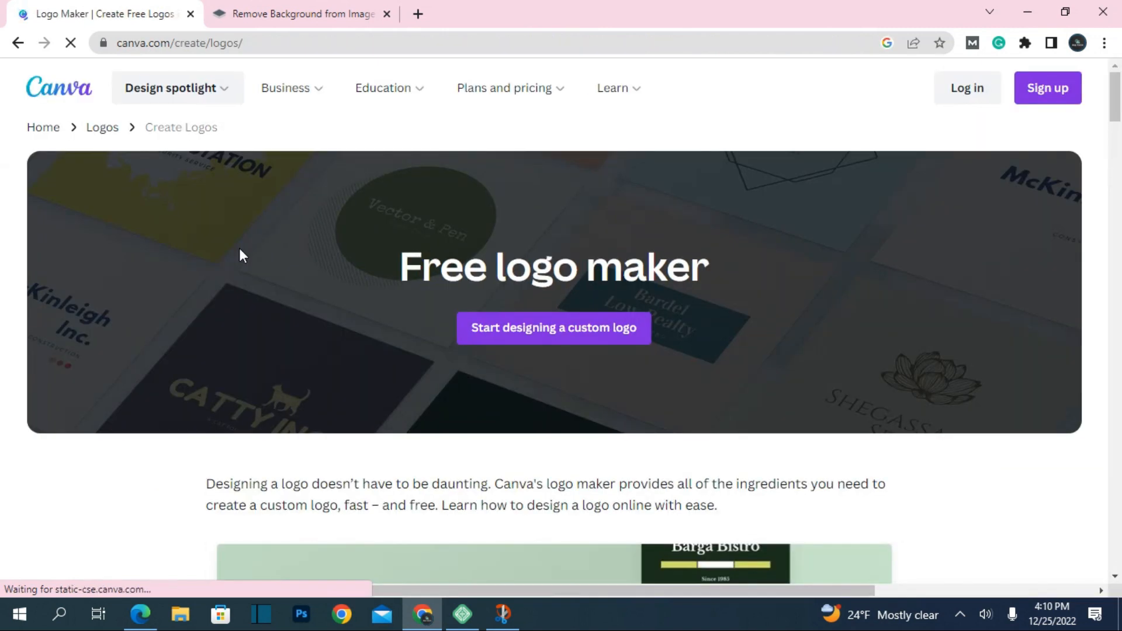
- Start designing a custom logo in Canva and search the logo templates for "technology"
{"action": "left_click", "coordinate": [508, 340]}
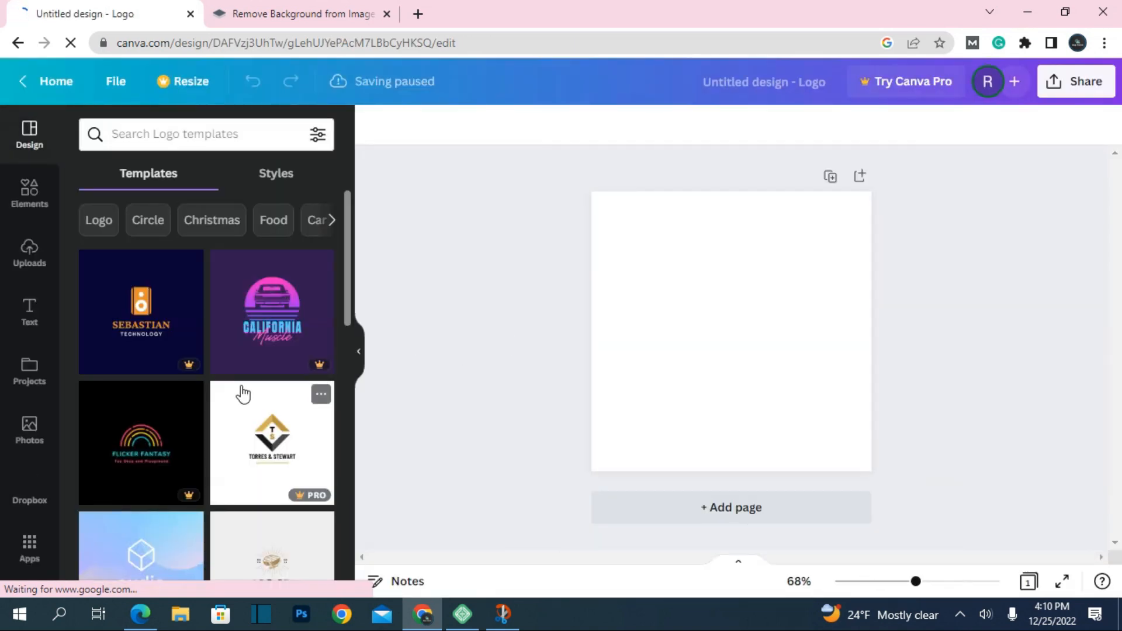
{"action": "scroll", "coordinate": [242, 389], "scroll_direction": "down", "scroll_amount": 4}
{"action": "scroll", "coordinate": [243, 393], "scroll_direction": "up", "scroll_amount": 4}
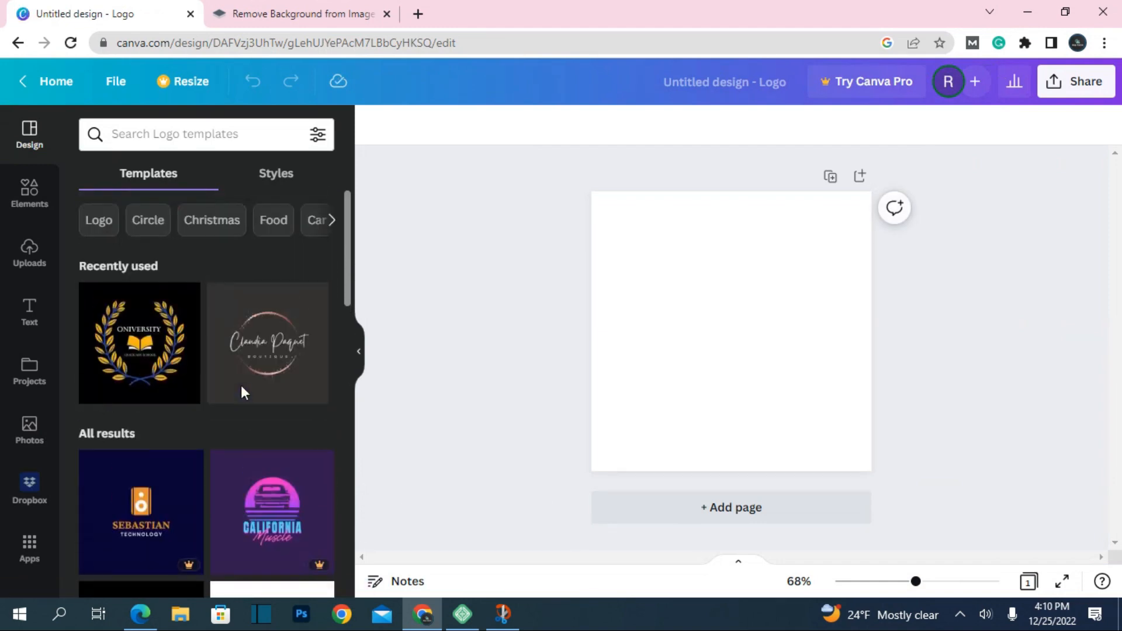
{"action": "left_click", "coordinate": [225, 126]}
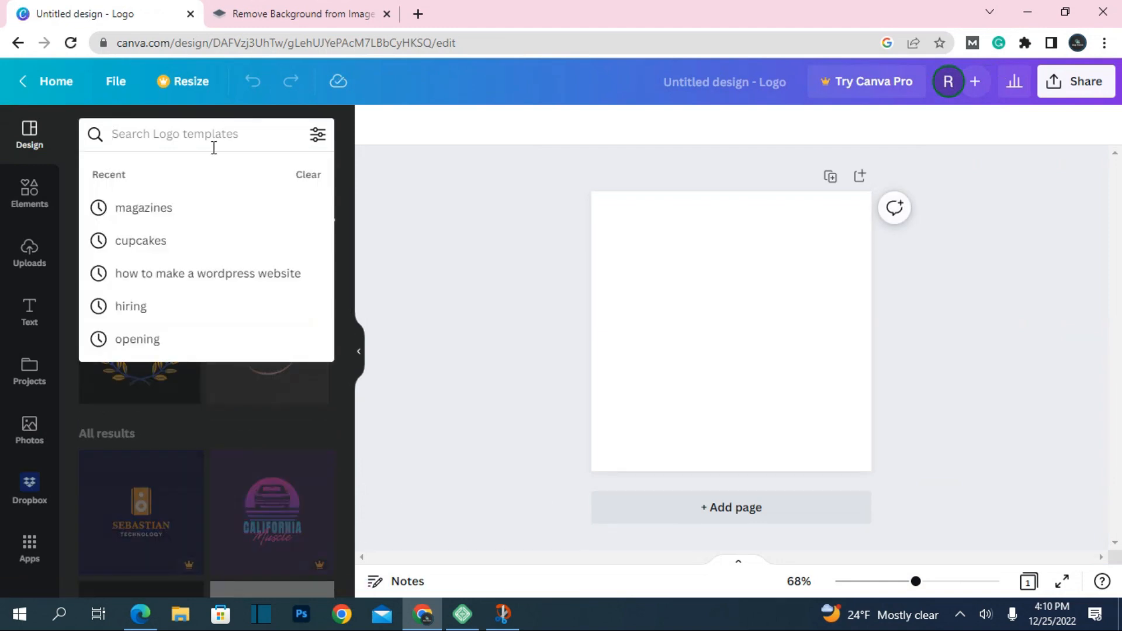
{"action": "type", "text": "techn"}
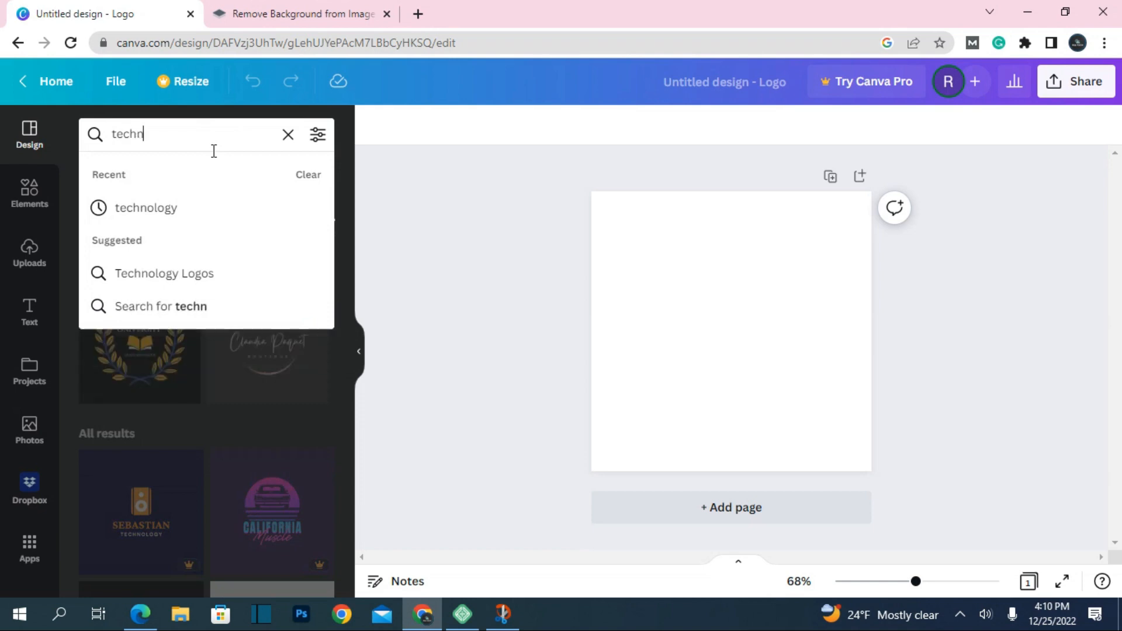
{"action": "left_click", "coordinate": [187, 215]}
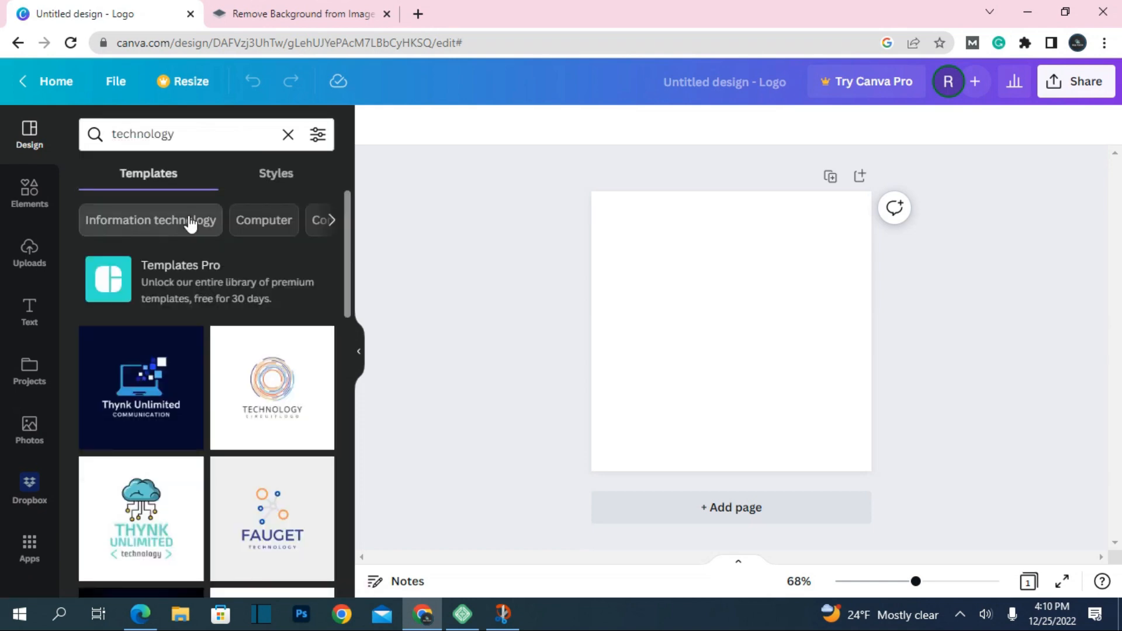
- Apply the white "Technology Communication" template with the blue swirl graphic to the blank logo page
{"action": "scroll", "coordinate": [148, 407], "scroll_direction": "down", "scroll_amount": 8}
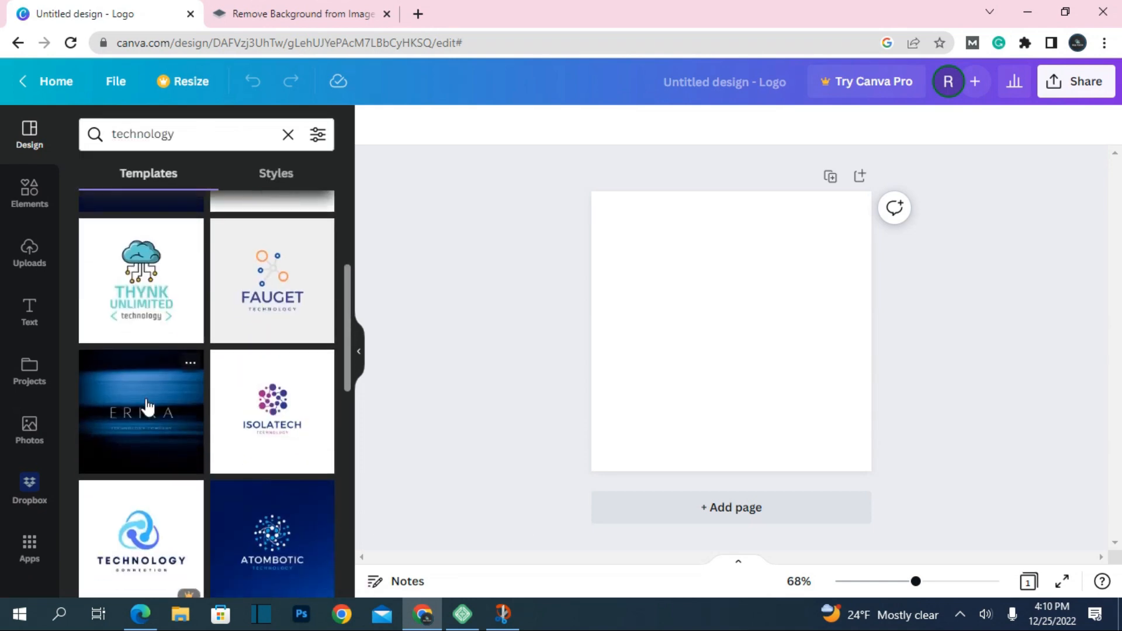
{"action": "scroll", "coordinate": [148, 407], "scroll_direction": "down", "scroll_amount": 3}
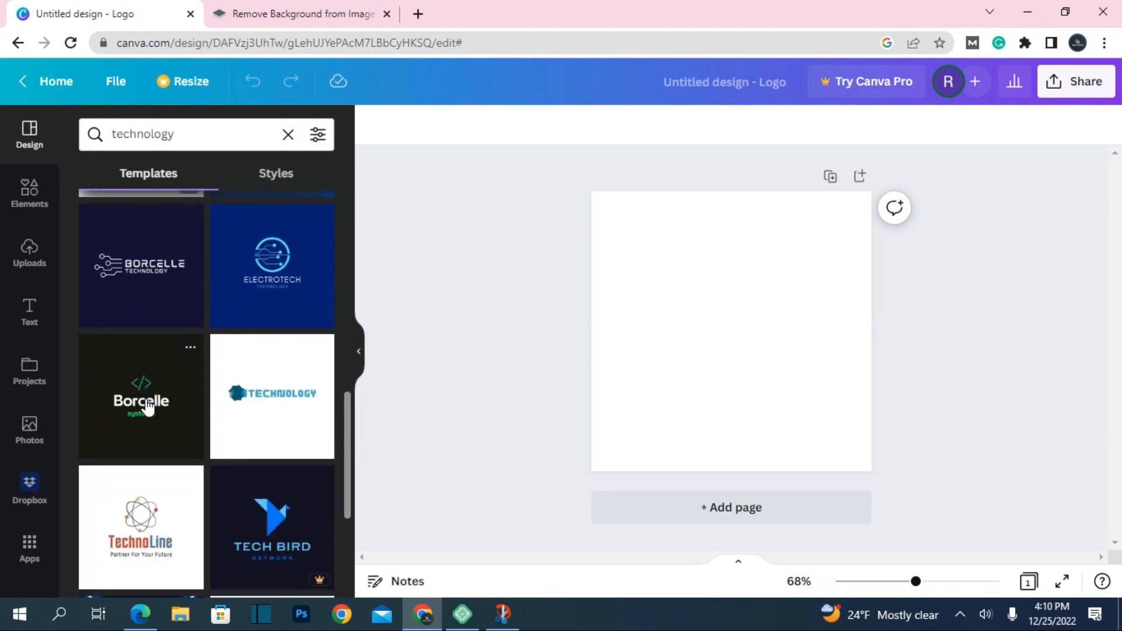
{"action": "scroll", "coordinate": [148, 408], "scroll_direction": "down", "scroll_amount": 2}
{"action": "scroll", "coordinate": [148, 408], "scroll_direction": "down", "scroll_amount": 3}
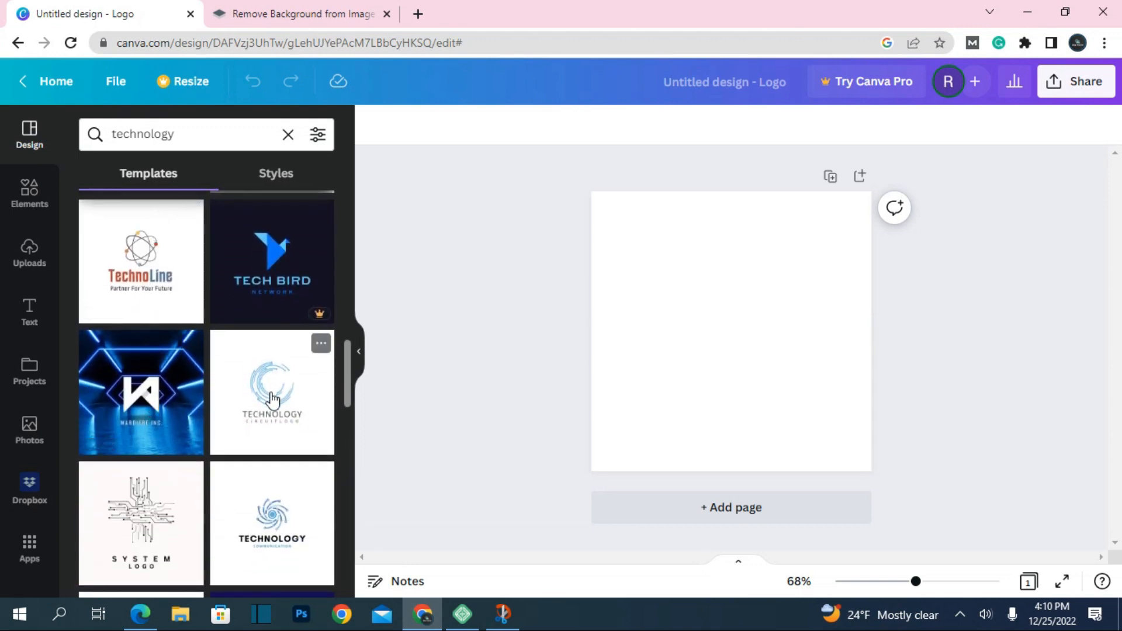
{"action": "left_click", "coordinate": [284, 509]}
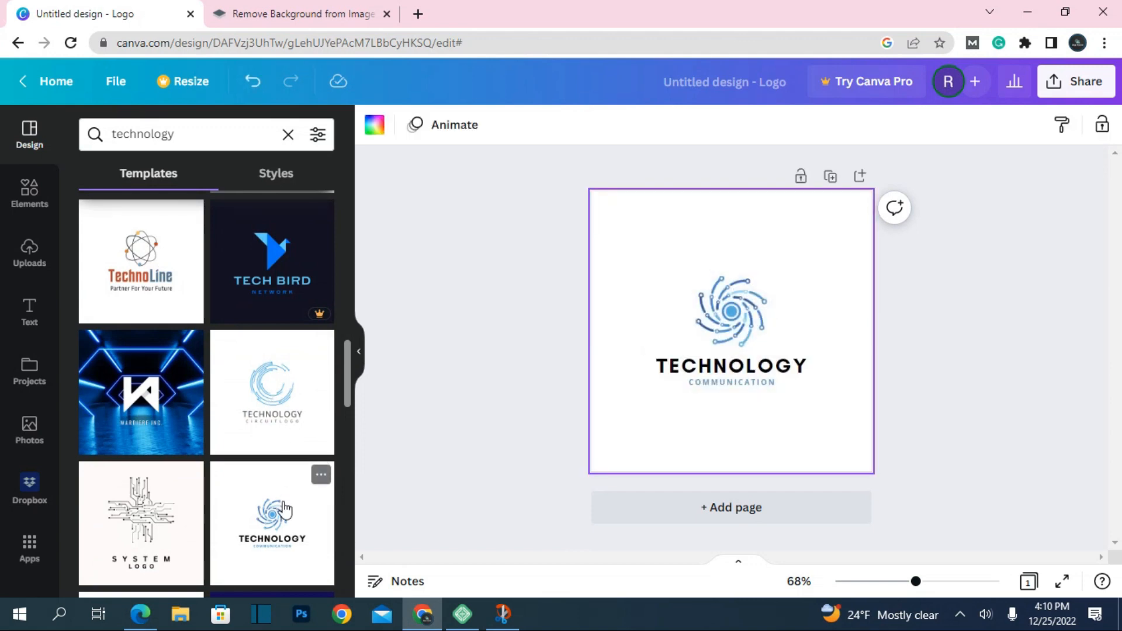
- Change the logo's "TECHNOLOGY" heading to "RIATECH" and delete the "COMMUNICATION" subtitle below it
{"action": "left_click", "coordinate": [732, 372]}
{"action": "double_click", "coordinate": [732, 368]}
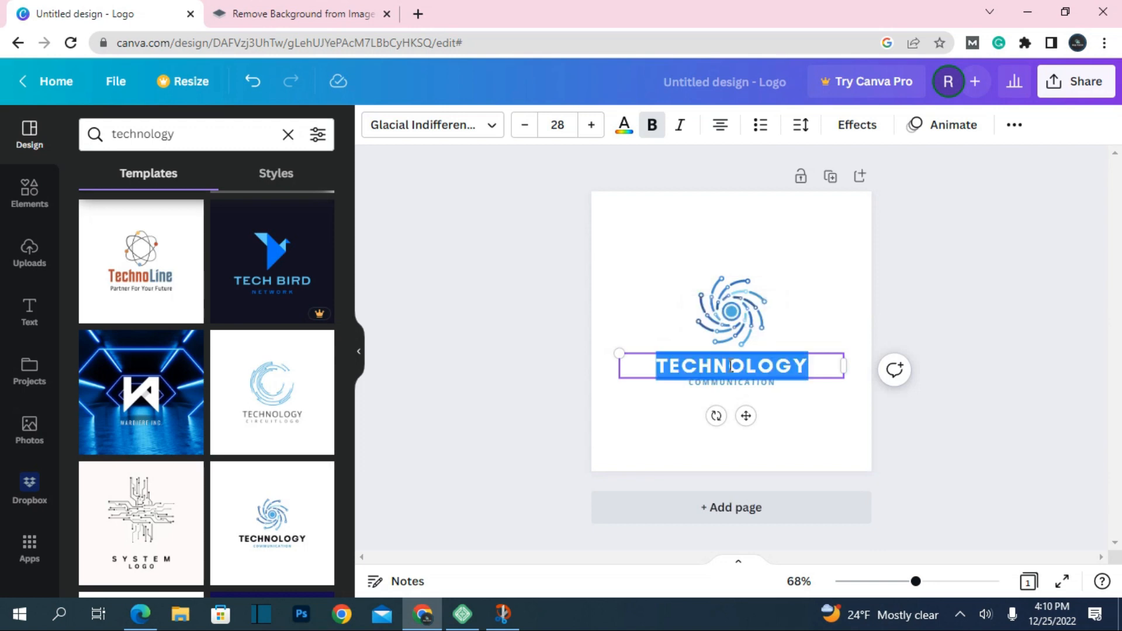
{"action": "type", "text": "RIATECH"}
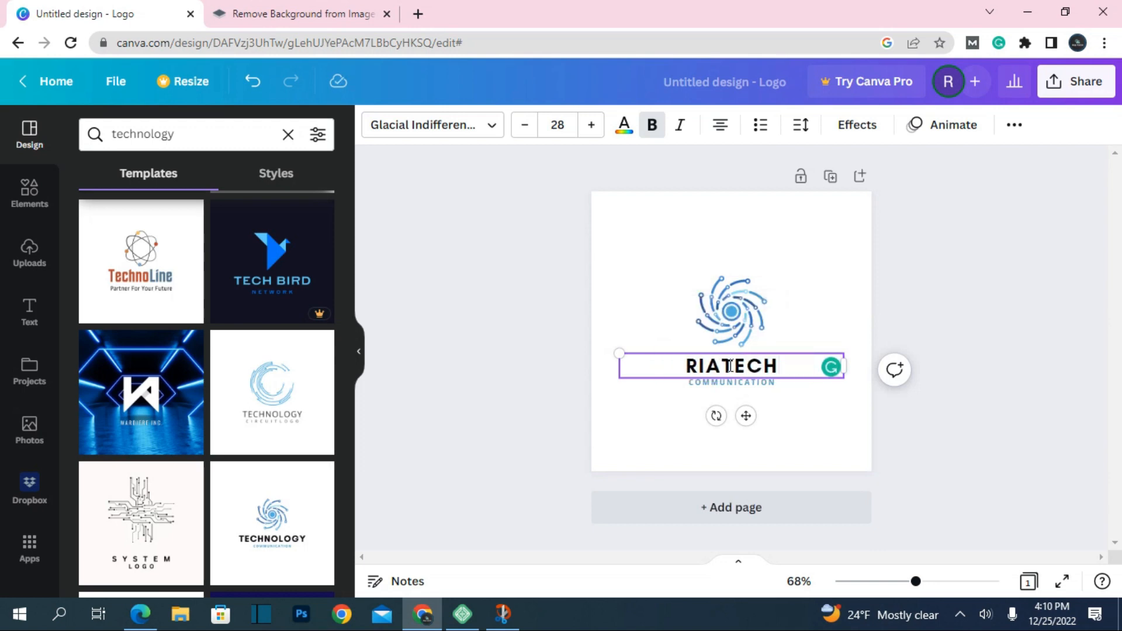
{"action": "left_click", "coordinate": [541, 383]}
{"action": "left_click", "coordinate": [741, 383]}
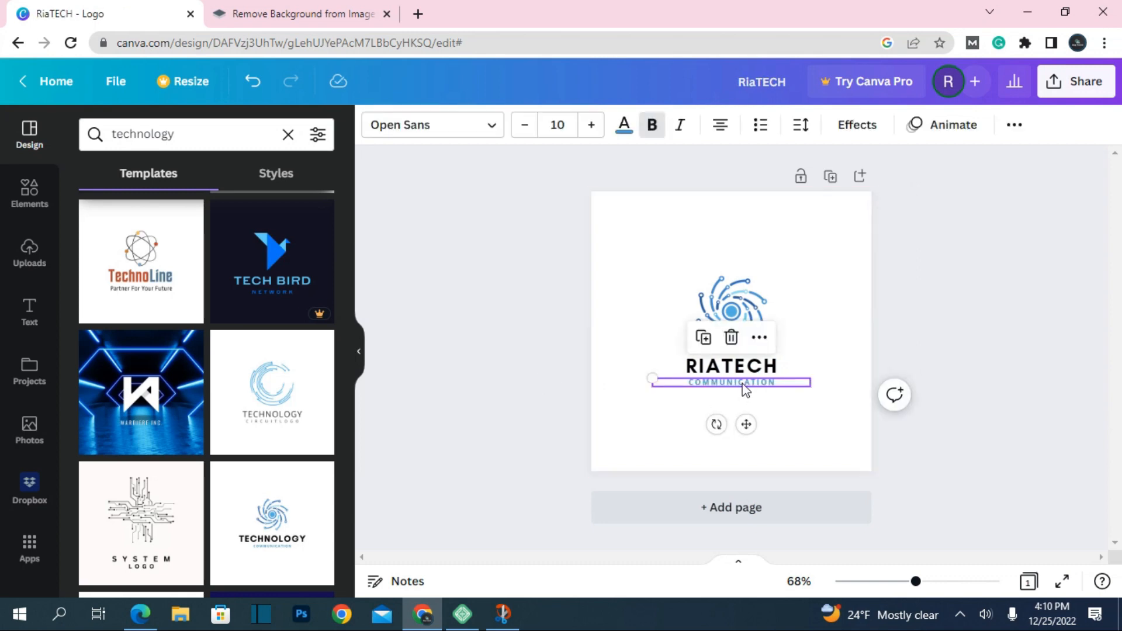
{"action": "left_click", "coordinate": [732, 339]}
{"action": "left_click", "coordinate": [729, 334]}
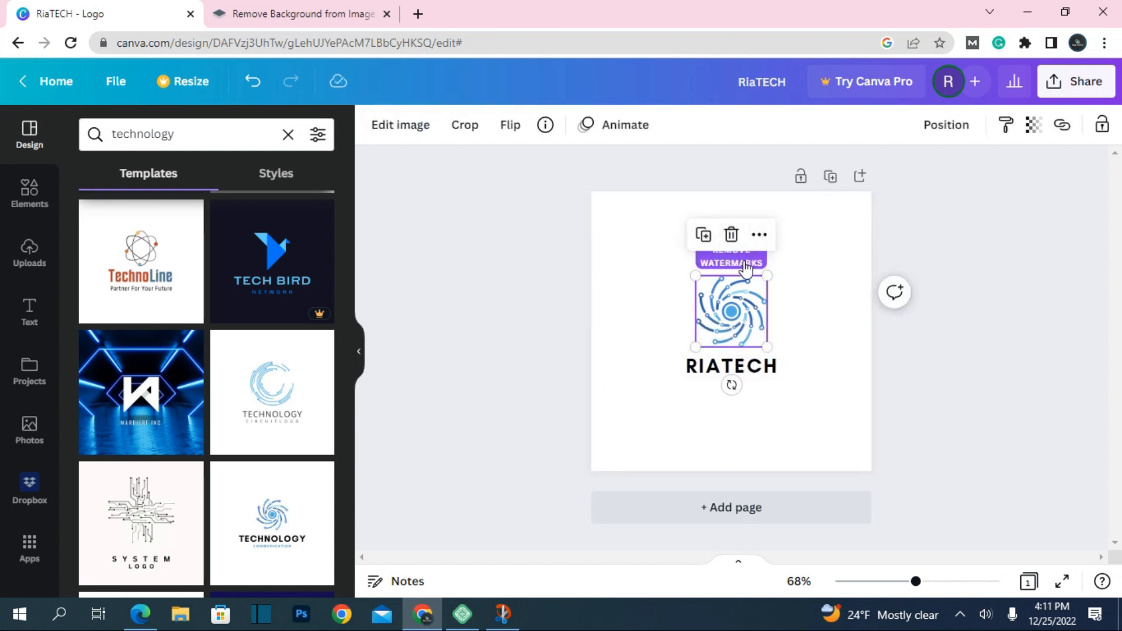
- Browse further through the technology logo templates and refine the template search to "technology computer"
{"action": "scroll", "coordinate": [146, 349], "scroll_direction": "down", "scroll_amount": 5}
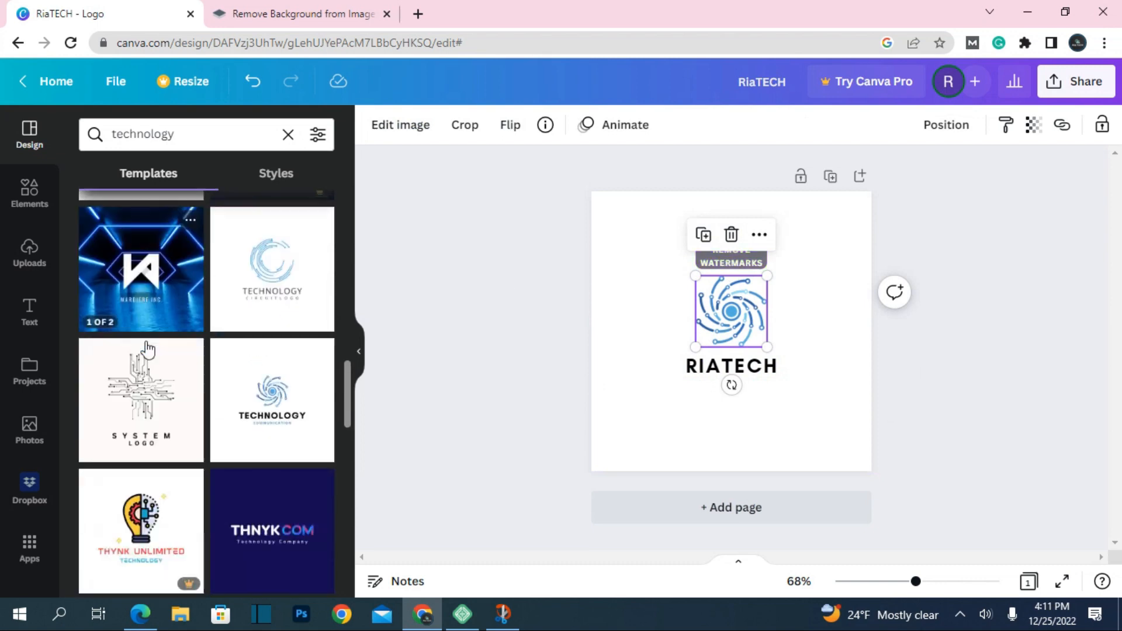
{"action": "scroll", "coordinate": [146, 347], "scroll_direction": "down", "scroll_amount": 5}
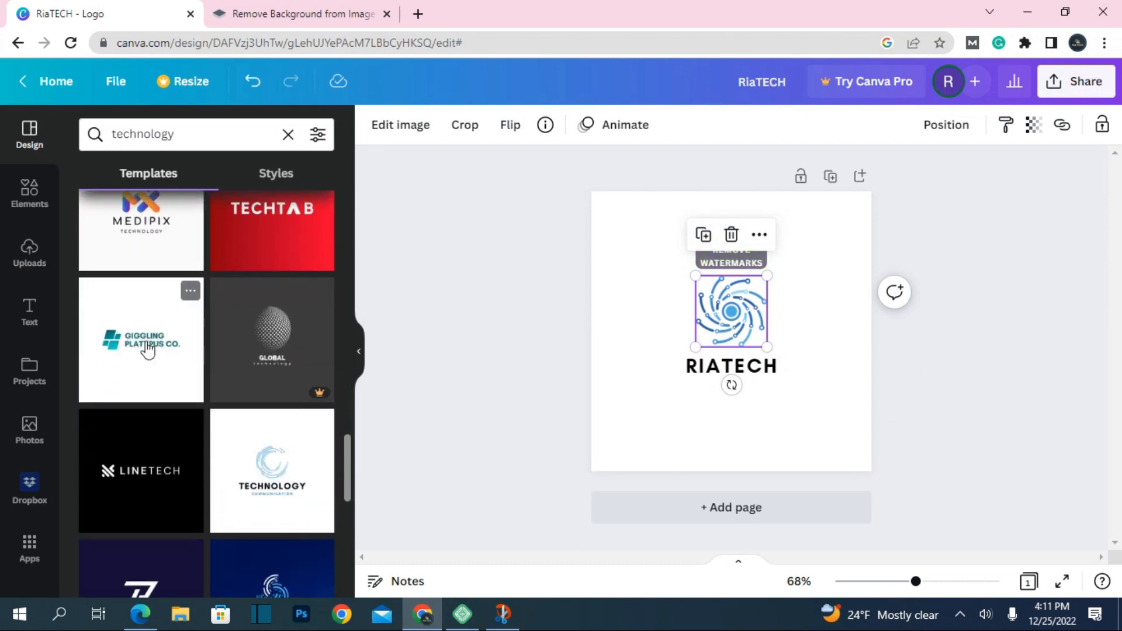
{"action": "scroll", "coordinate": [147, 350], "scroll_direction": "down", "scroll_amount": 1}
{"action": "scroll", "coordinate": [148, 350], "scroll_direction": "down", "scroll_amount": 7}
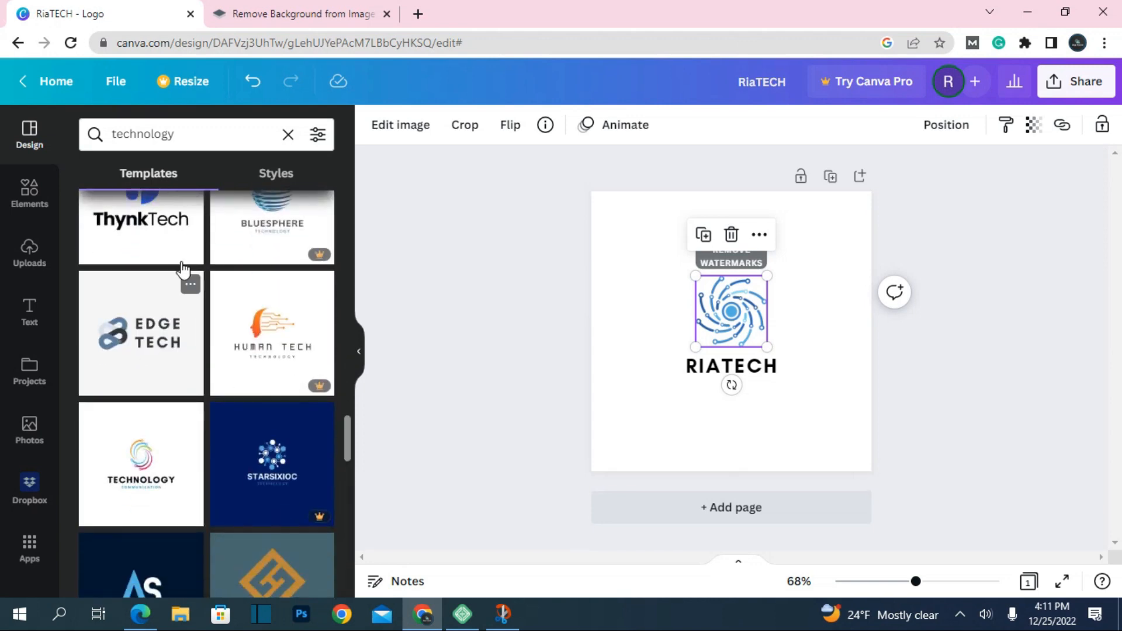
{"action": "left_click", "coordinate": [231, 135]}
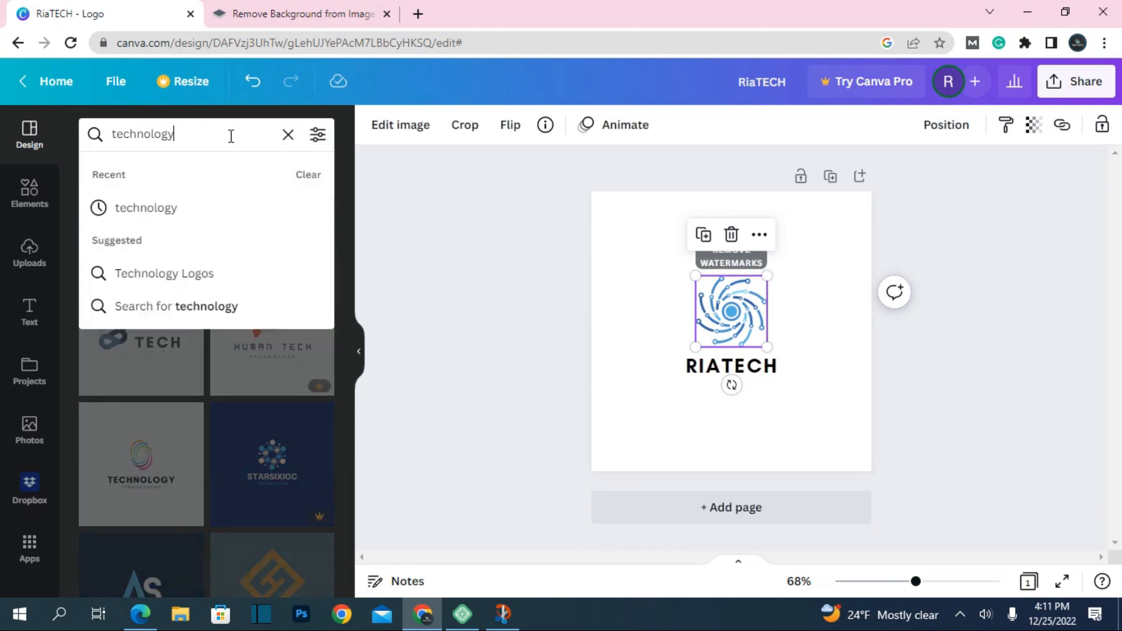
{"action": "type", "text": "compu"}
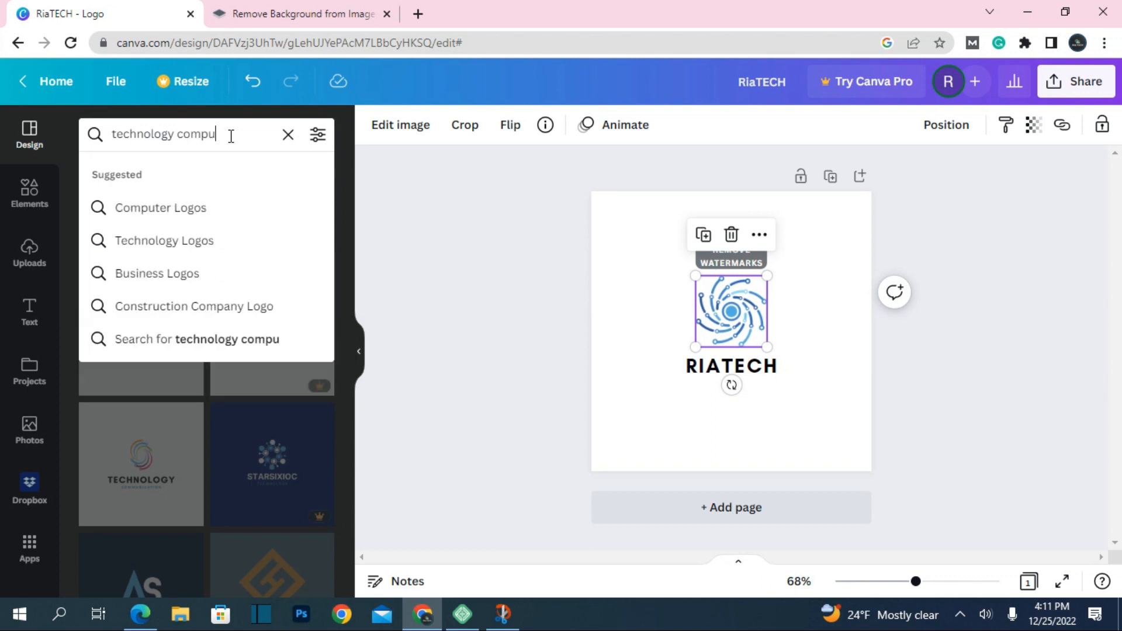
{"action": "type", "text": "ter"}
{"action": "key", "text": "Return"}
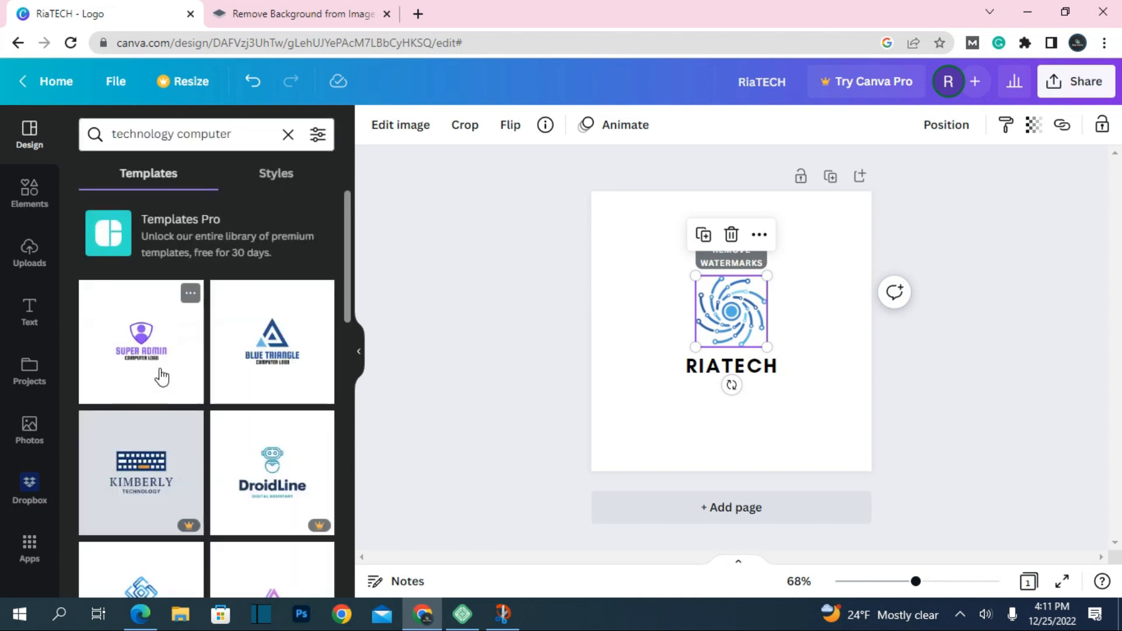
- Replace the current logo design with the white "World Computer" template showing a blue globe and laptop
{"action": "scroll", "coordinate": [261, 363], "scroll_direction": "down", "scroll_amount": 5}
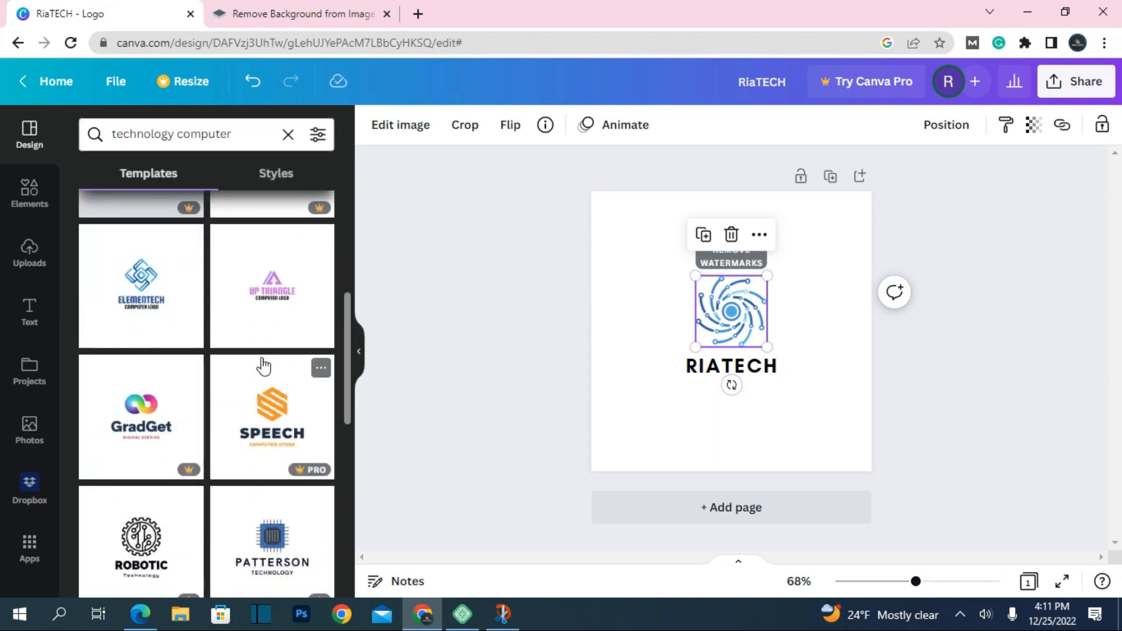
{"action": "scroll", "coordinate": [263, 365], "scroll_direction": "down", "scroll_amount": 10}
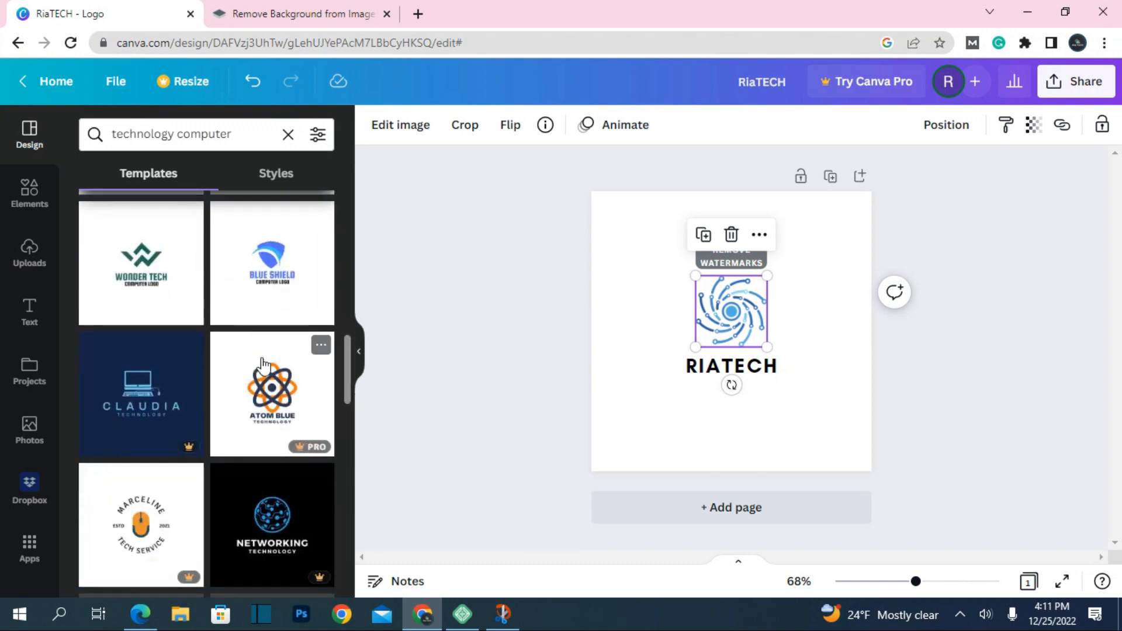
{"action": "scroll", "coordinate": [136, 411], "scroll_direction": "down", "scroll_amount": 5}
{"action": "scroll", "coordinate": [136, 411], "scroll_direction": "down", "scroll_amount": 5}
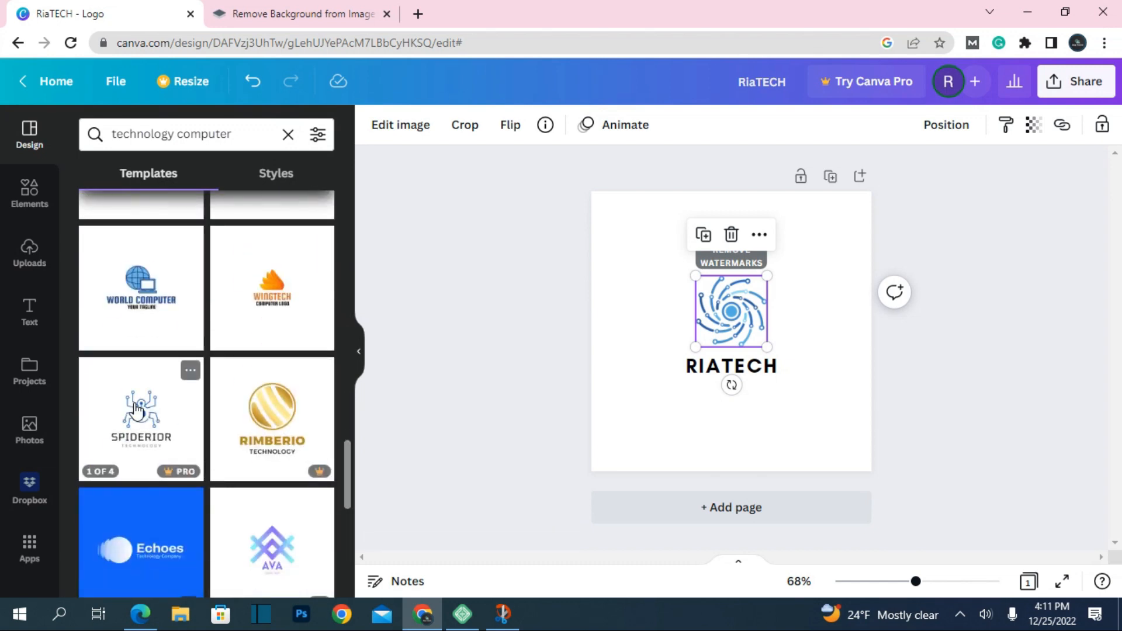
{"action": "left_click", "coordinate": [154, 253]}
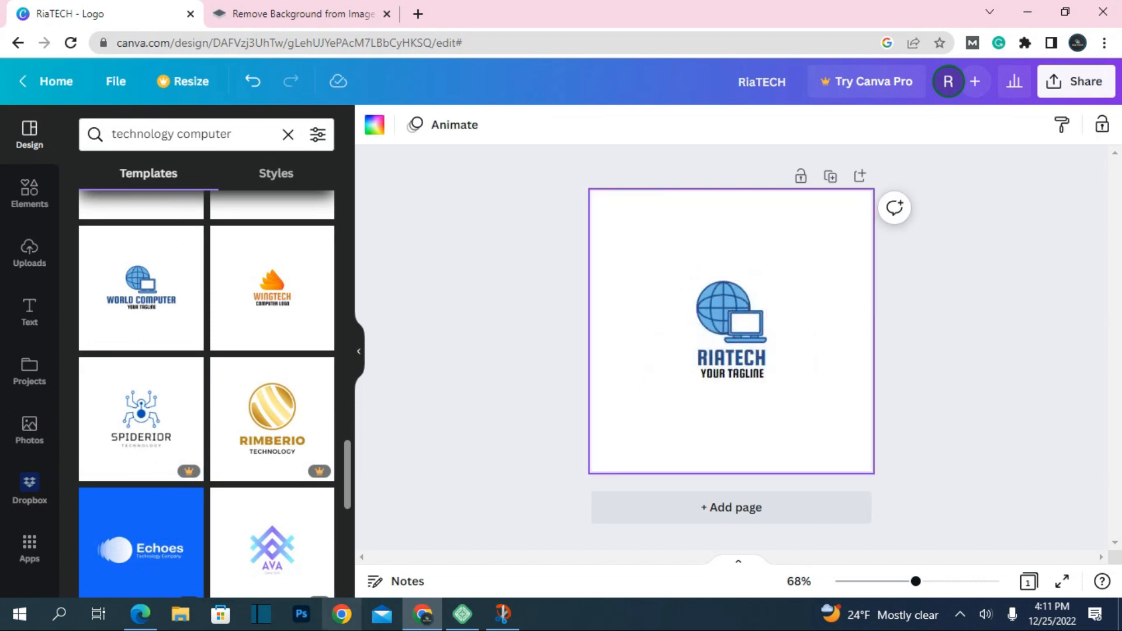
- Switch to Microsoft Edge to view the website 2 home page with its site logo
{"action": "left_click", "coordinate": [140, 615]}
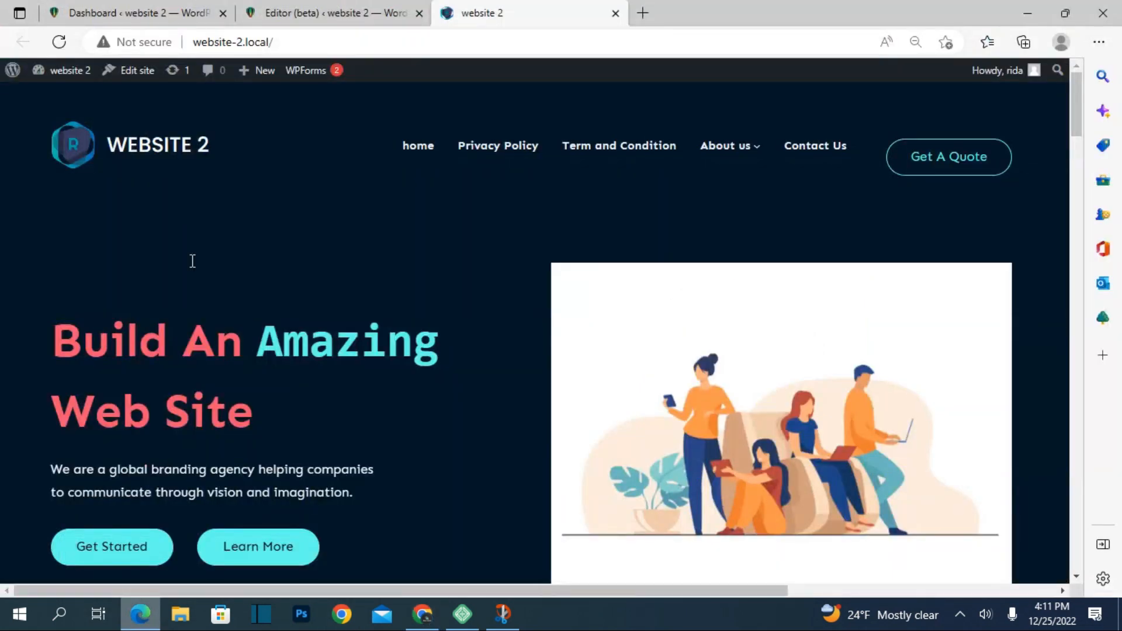